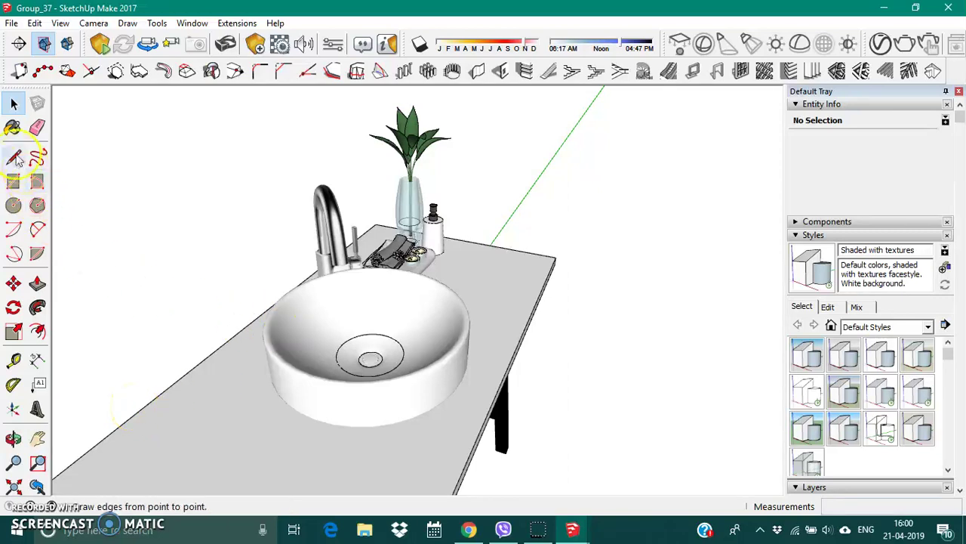
Step: Sample the faucet's 63920LF-PC-B1 material as the paint material and open the V-Ray Asset Editor
left_click(12, 127)
left_click(945, 266)
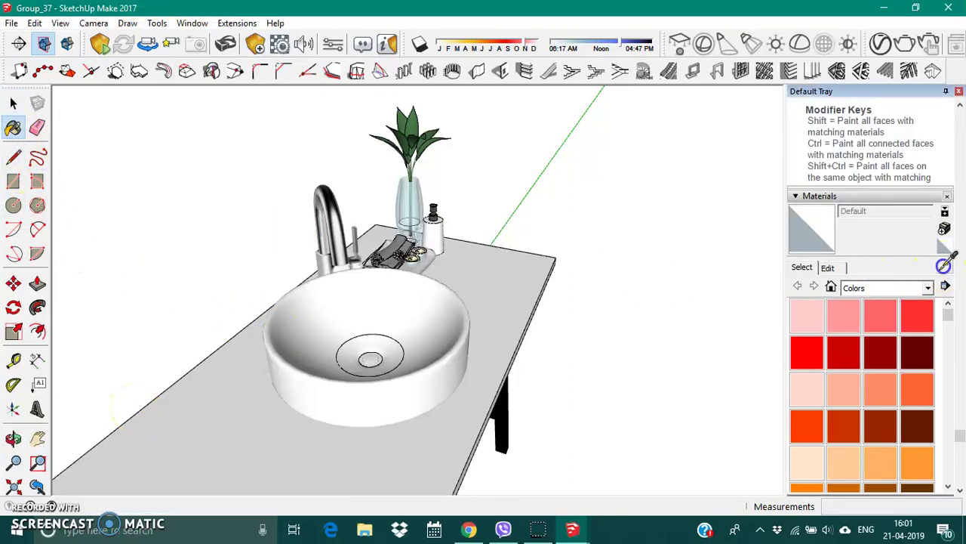
left_click(339, 200)
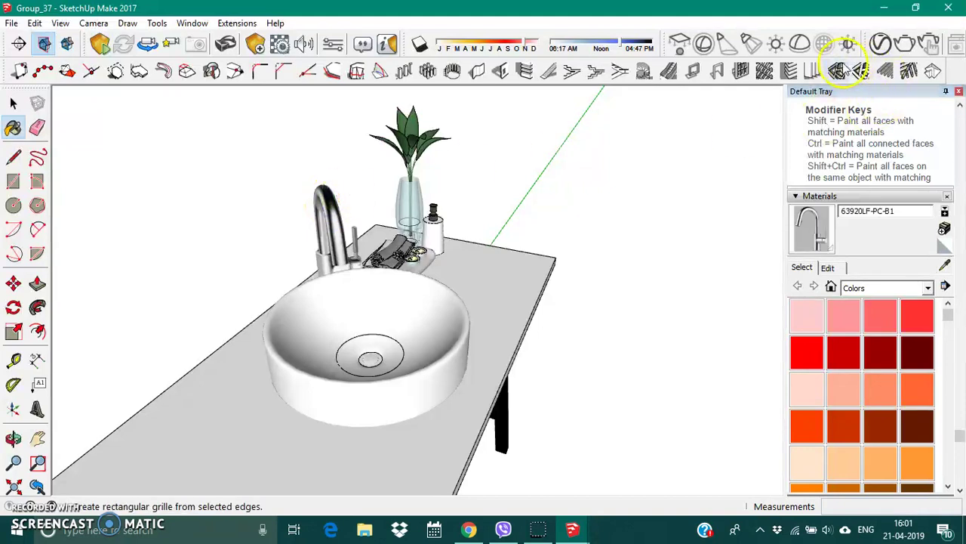
left_click(882, 43)
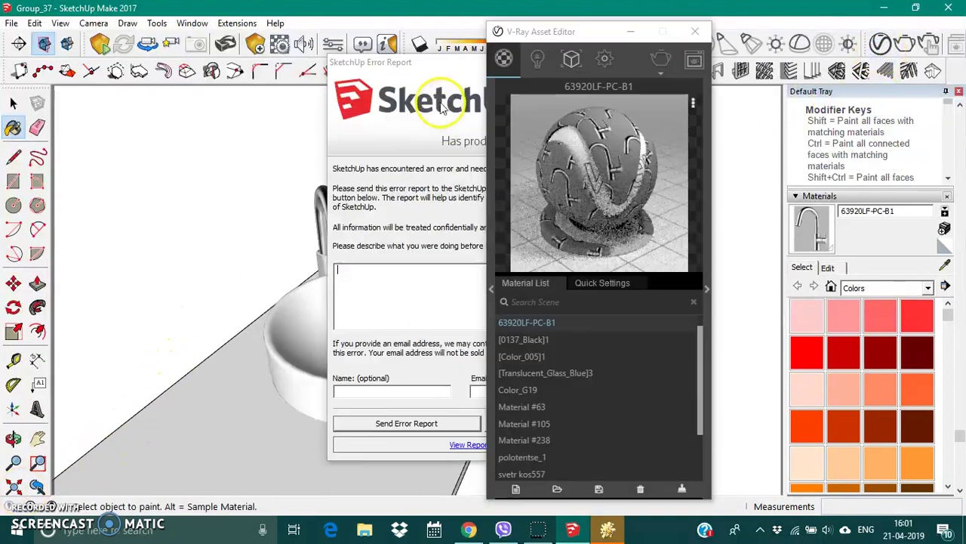
Step: Dismiss the error report and select every object using the 63920LF-PC-B1 material
left_click(451, 419)
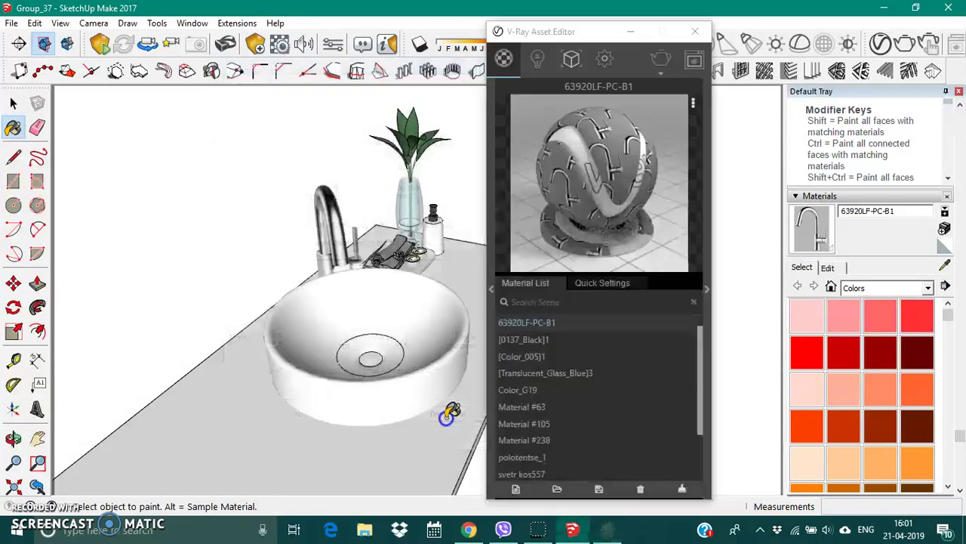
right_click(622, 326)
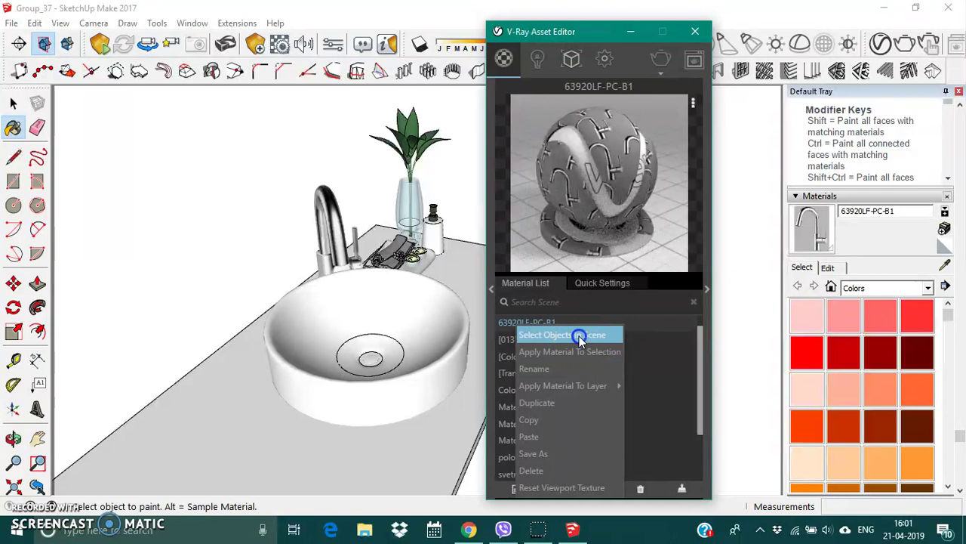
left_click(579, 335)
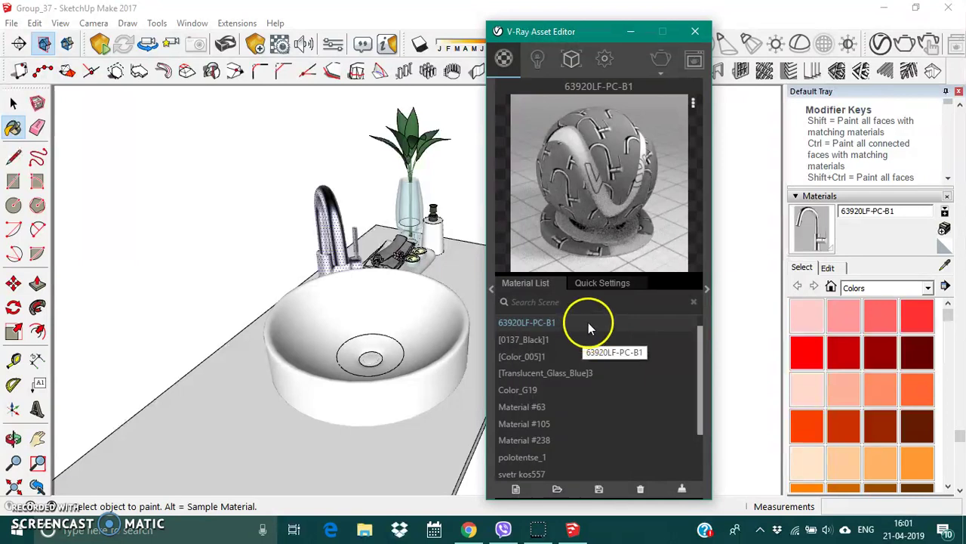
Step: Create a new Generic V-Ray material named 'tap' and show its full settings
right_click(584, 329)
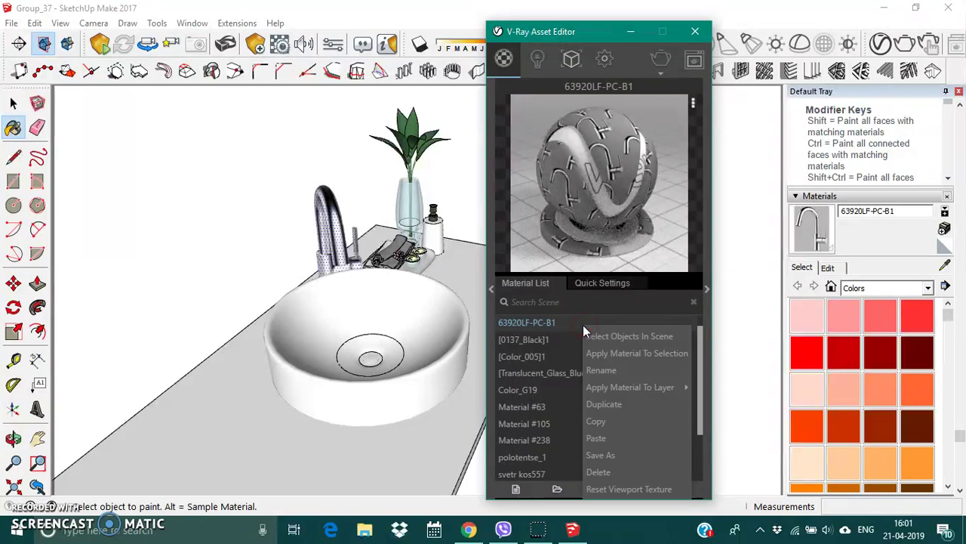
left_click(517, 488)
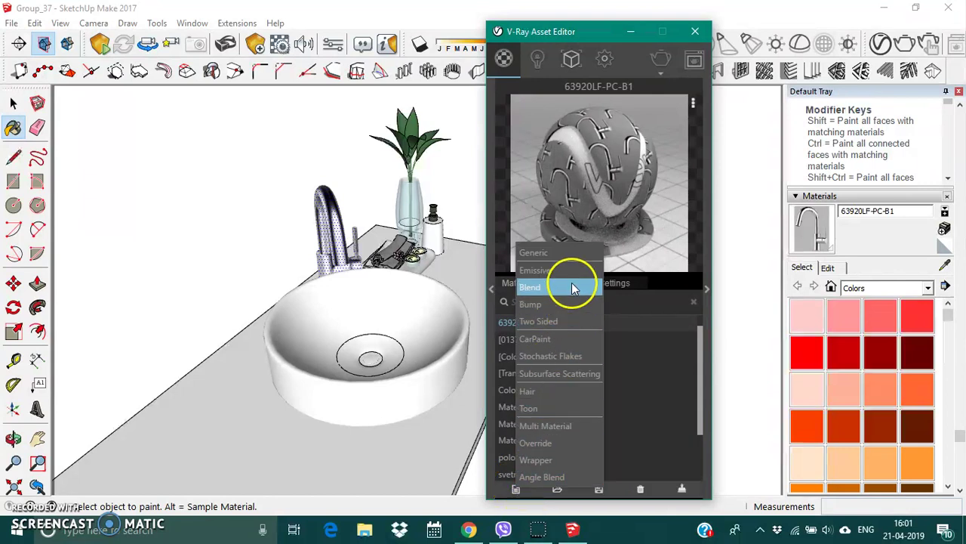
left_click(568, 259)
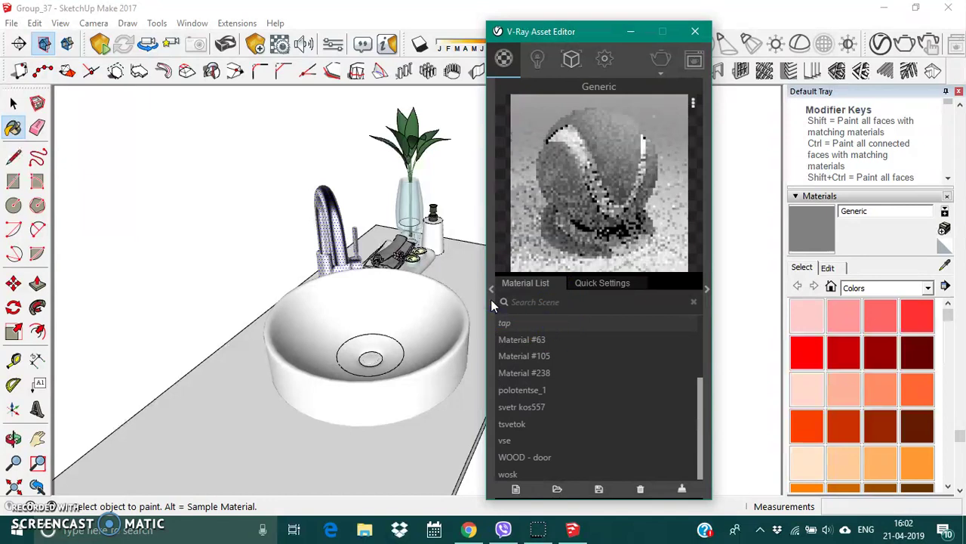
type("tap")
key("Return")
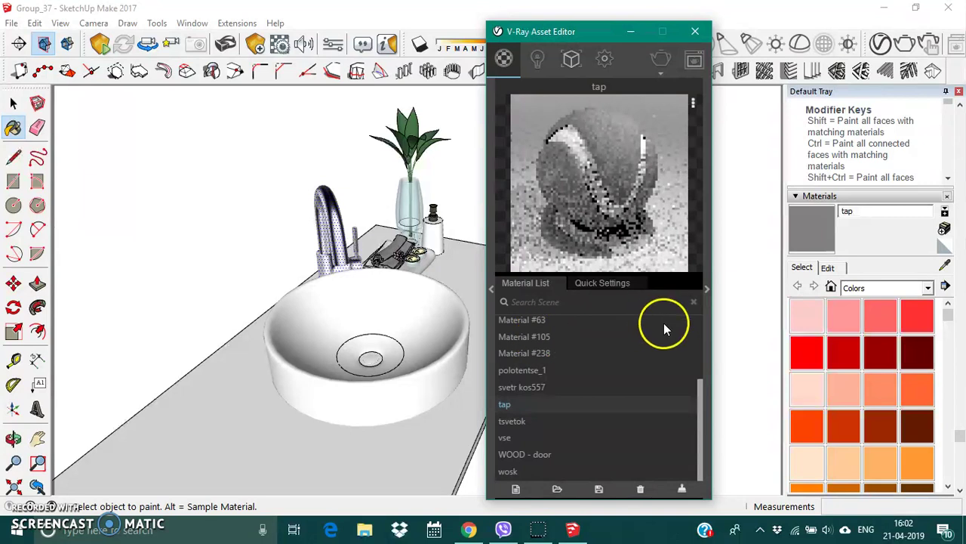
left_click(707, 291)
left_click_drag(767, 34, 660, 16)
Step: Delete the tap material's default VRayBRDF layer
left_click(867, 55)
left_click(862, 102)
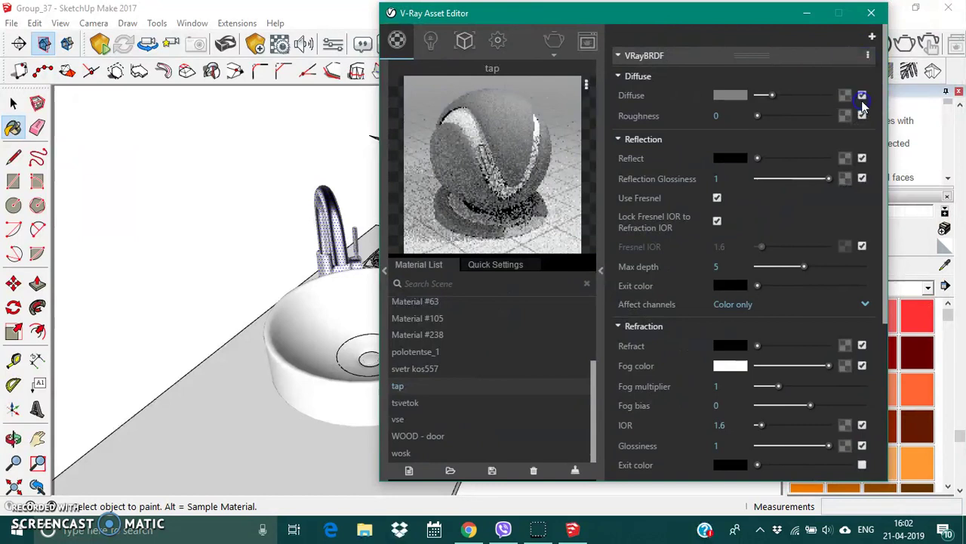
left_click(870, 59)
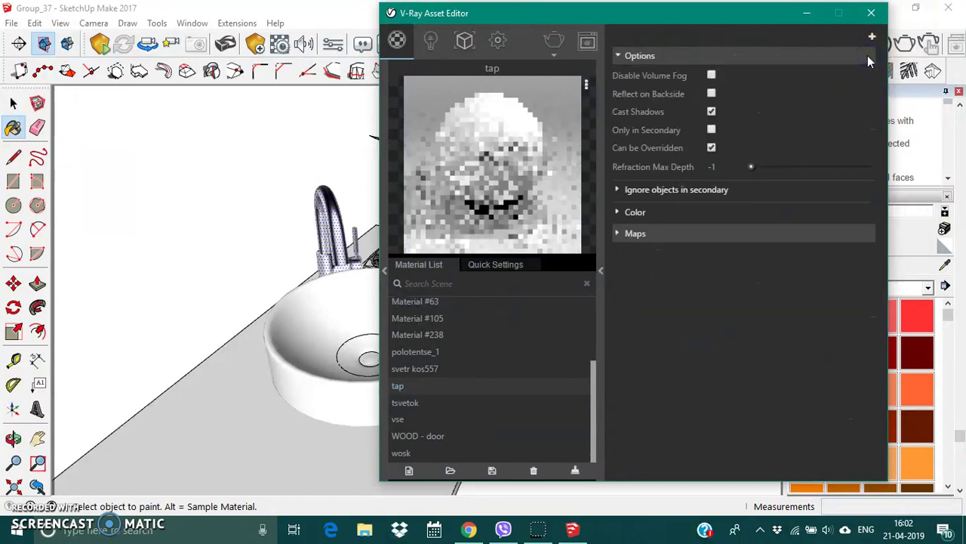
left_click(869, 60)
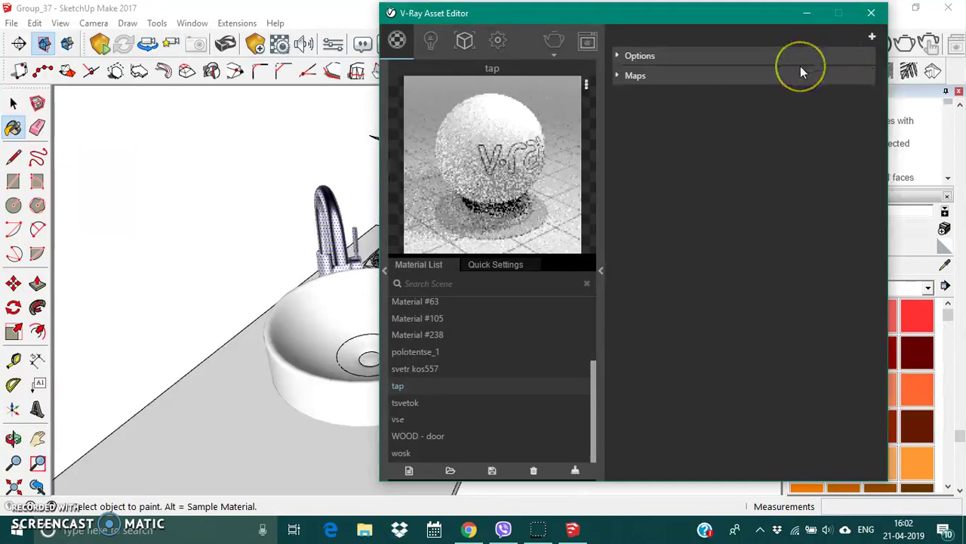
Step: Add a Reflection layer and a Refraction layer to the tap material
left_click(871, 38)
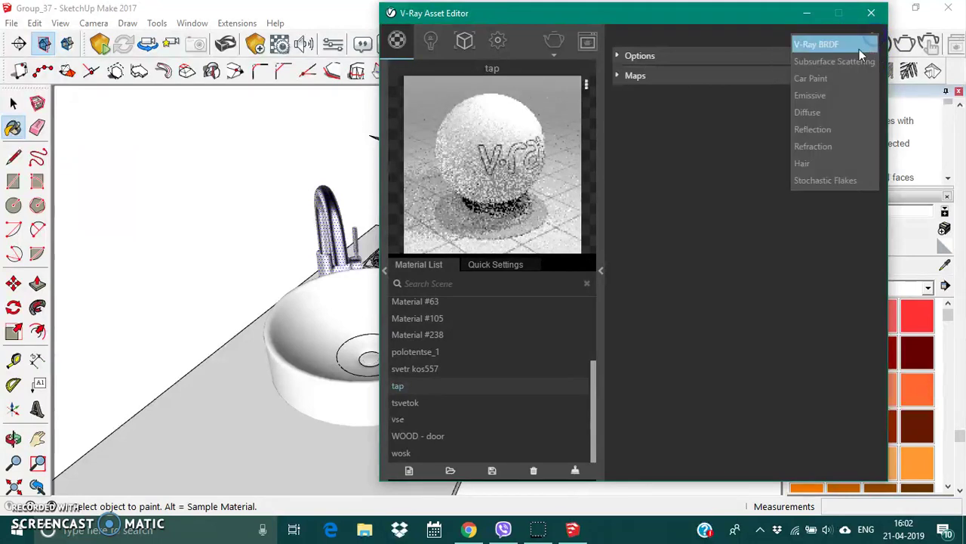
left_click(823, 125)
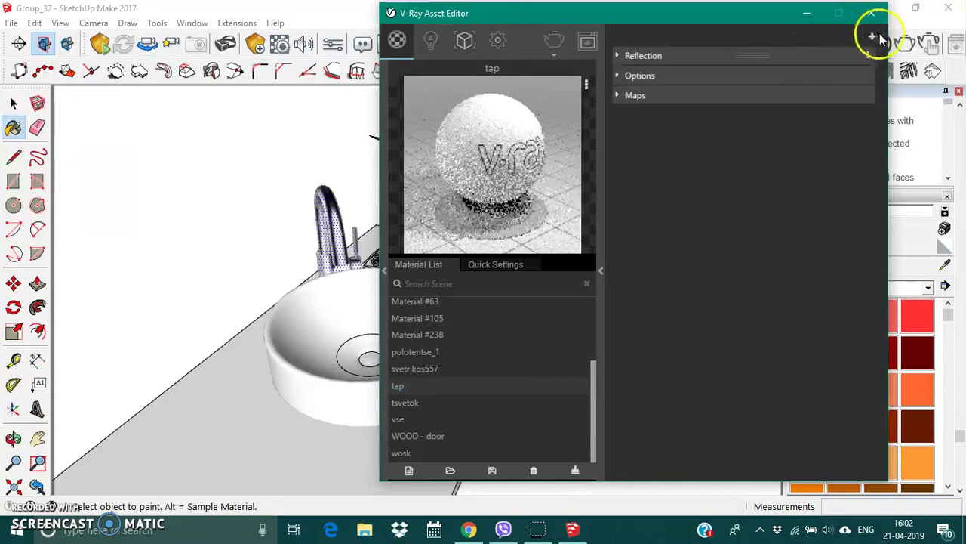
left_click(872, 37)
left_click(827, 143)
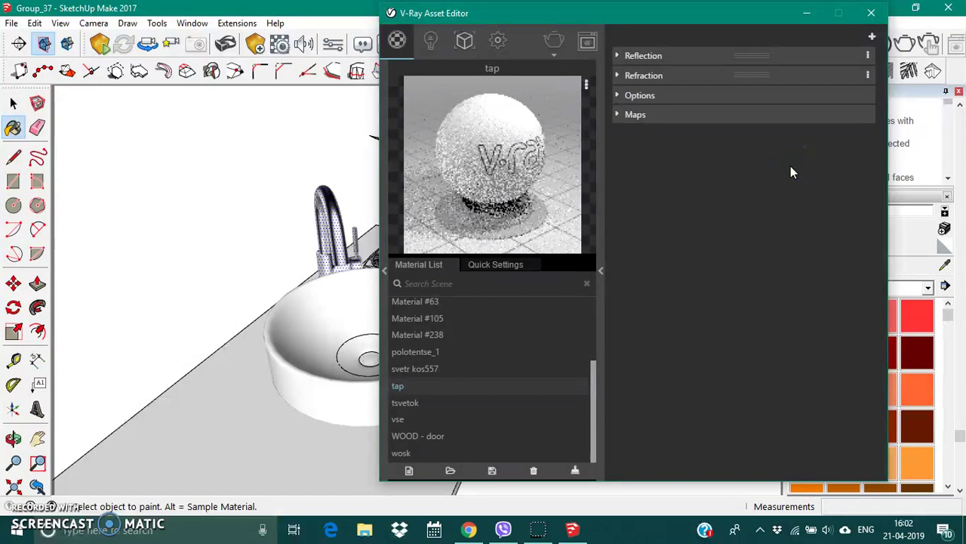
Step: Set the tap's reflection colour to black and its reflection multiplier to 10
left_click(666, 57)
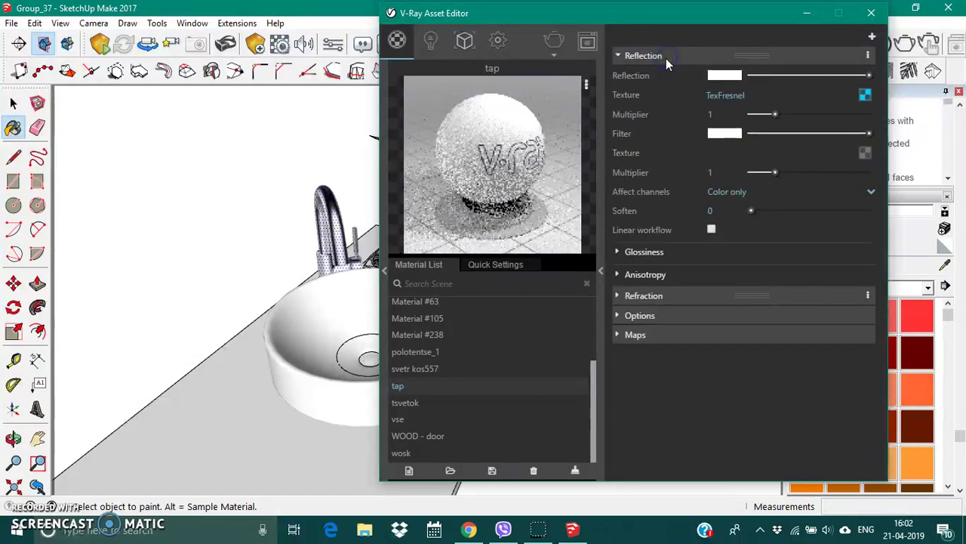
left_click(727, 75)
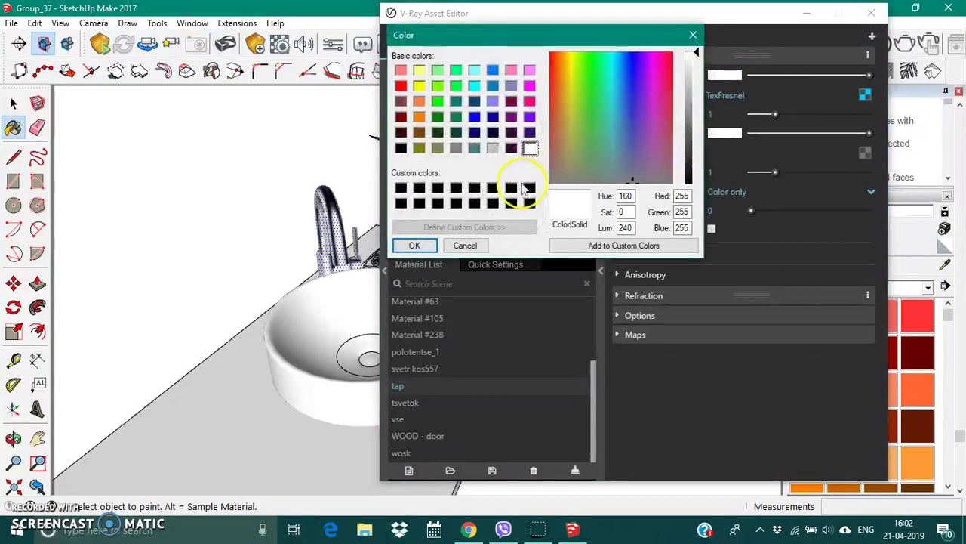
left_click_drag(695, 46, 693, 185)
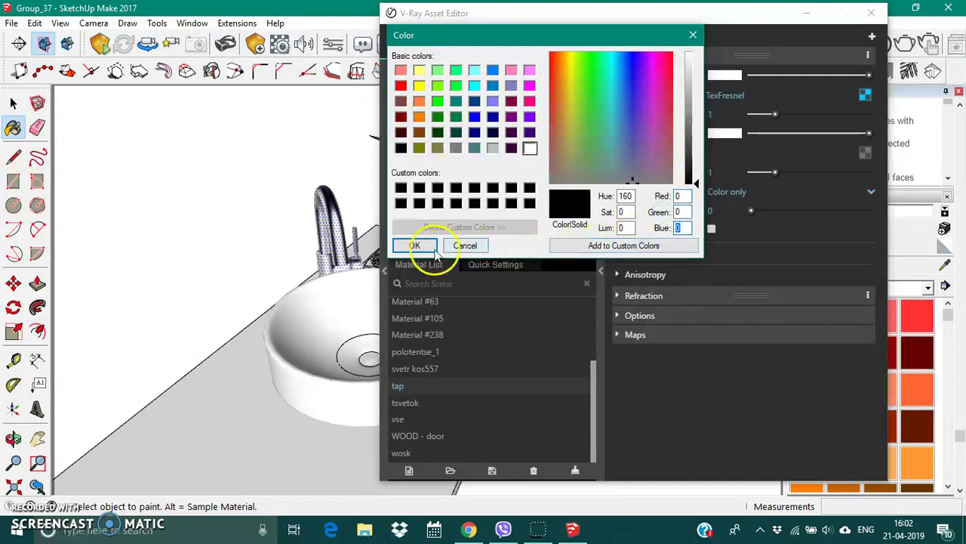
left_click(420, 246)
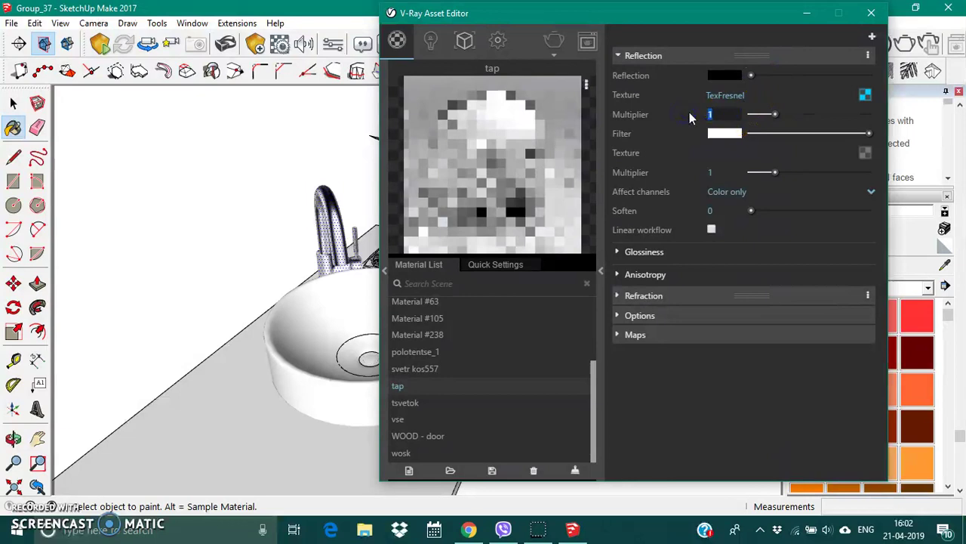
key("Return")
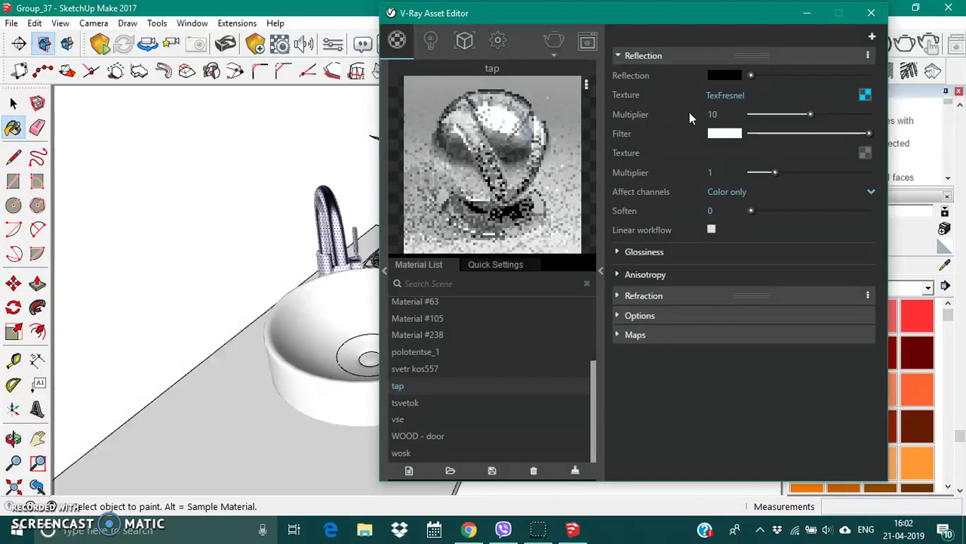
left_click(718, 94)
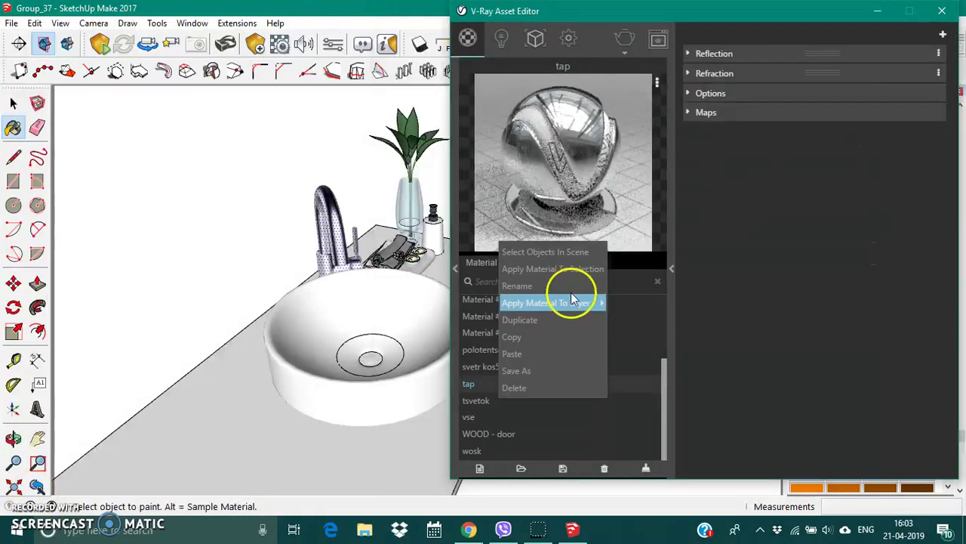
Step: Apply the tap material to the faucet, close the editor, and open the sink group's bowl
left_click(573, 271)
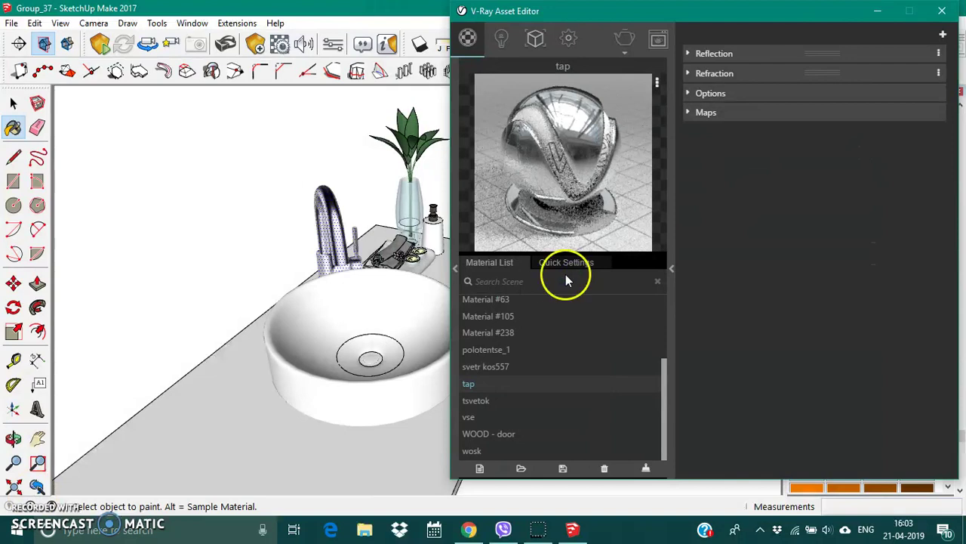
left_click(942, 11)
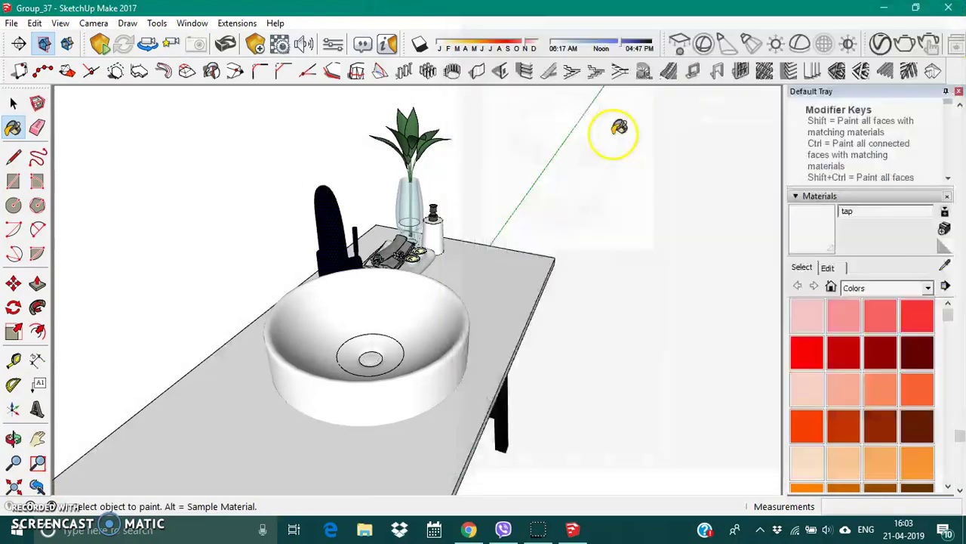
middle_click_drag(367, 308, 304, 217)
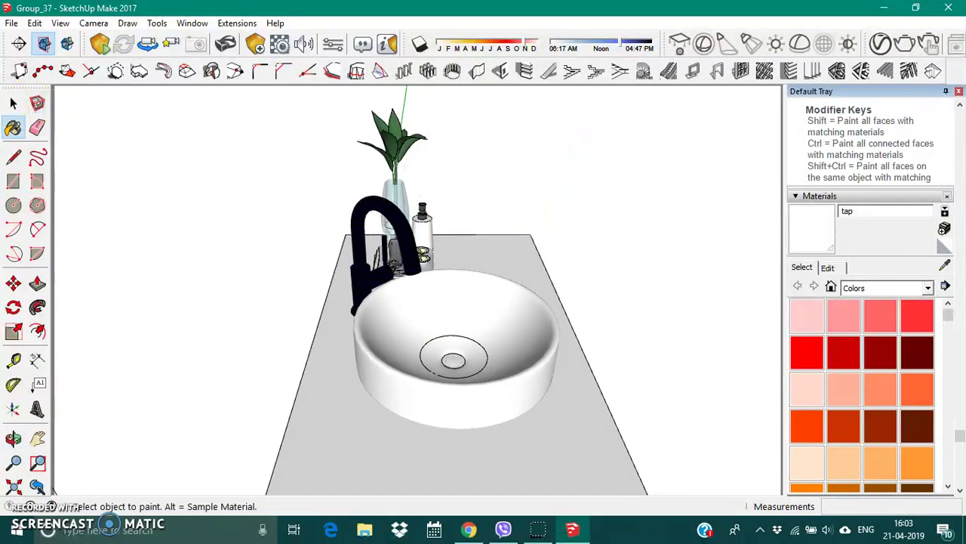
key("space")
left_click(443, 323)
double_click(443, 323)
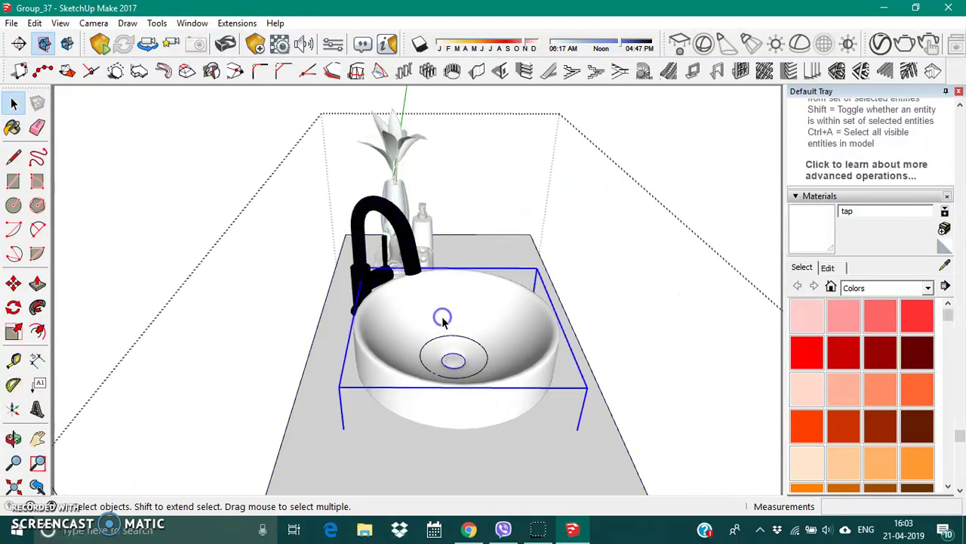
left_click(449, 317)
double_click(453, 315)
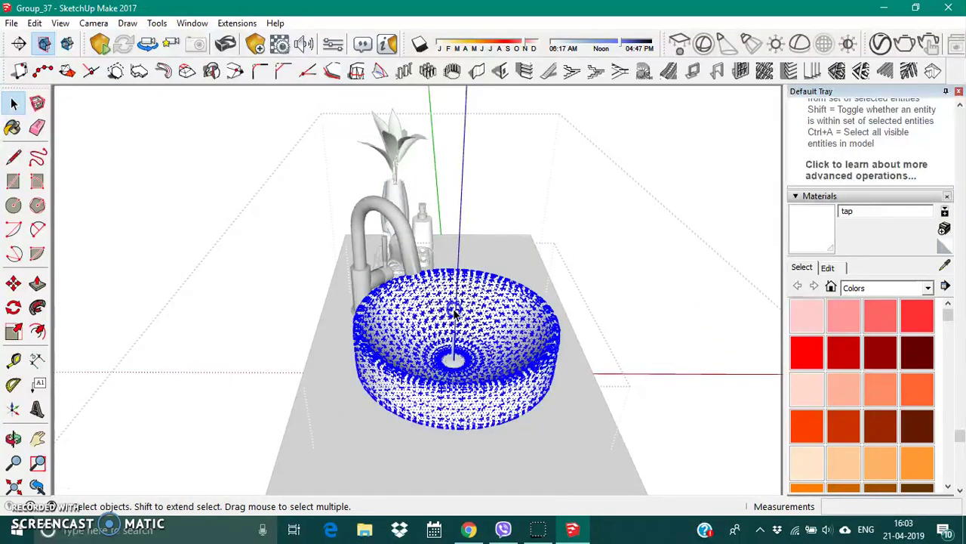
Step: Pick up the tap's material with Sample Paint, ready for painting
left_click(946, 265)
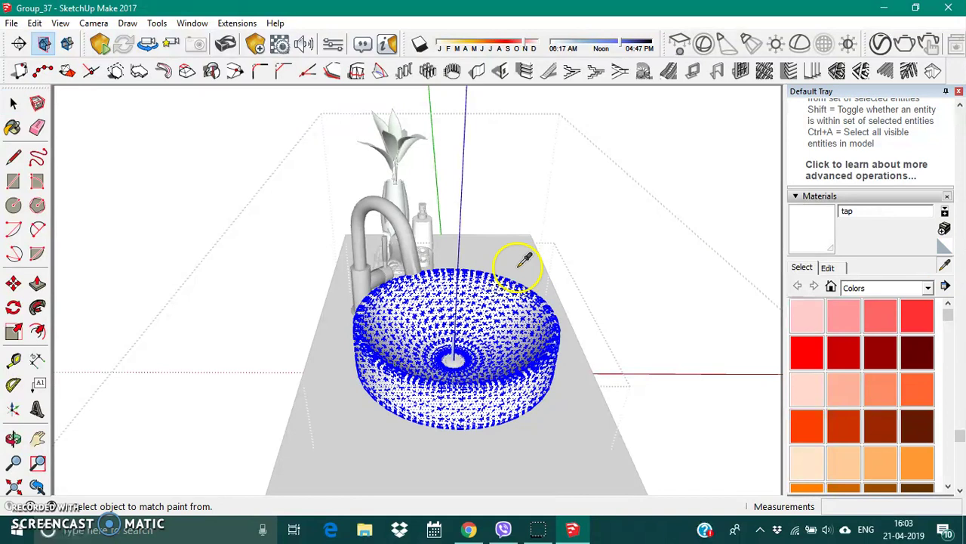
left_click(415, 240)
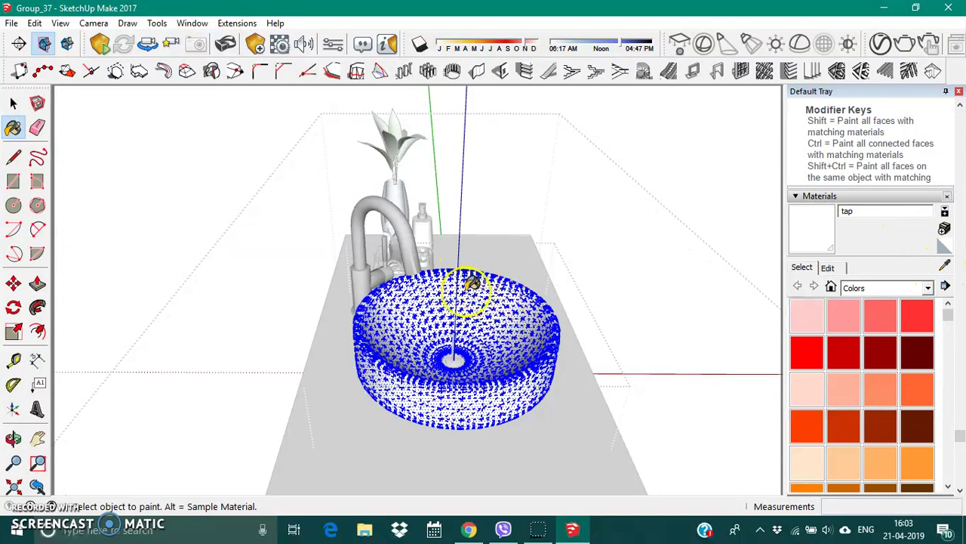
scroll(492, 332, "up", 3)
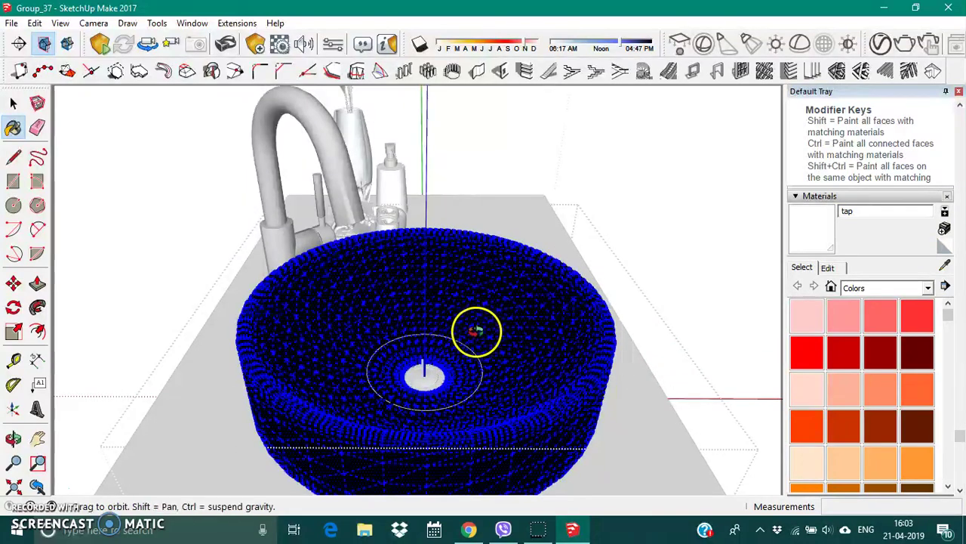
middle_click_drag(492, 332, 456, 339)
scroll(403, 317, "down", 3)
left_click(23, 120)
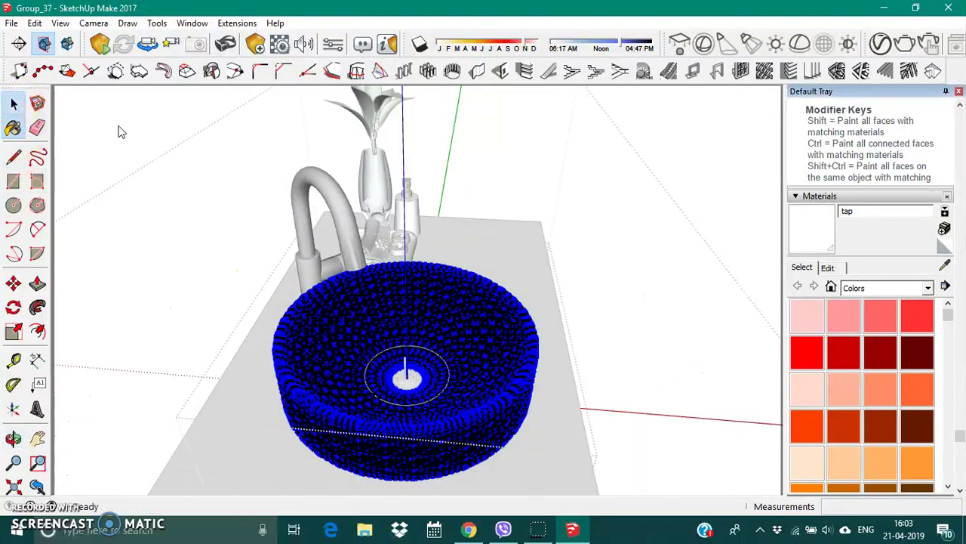
Step: Leave the group and delete the plant, vase, bottle and towel group
left_click(174, 143)
left_click(163, 128)
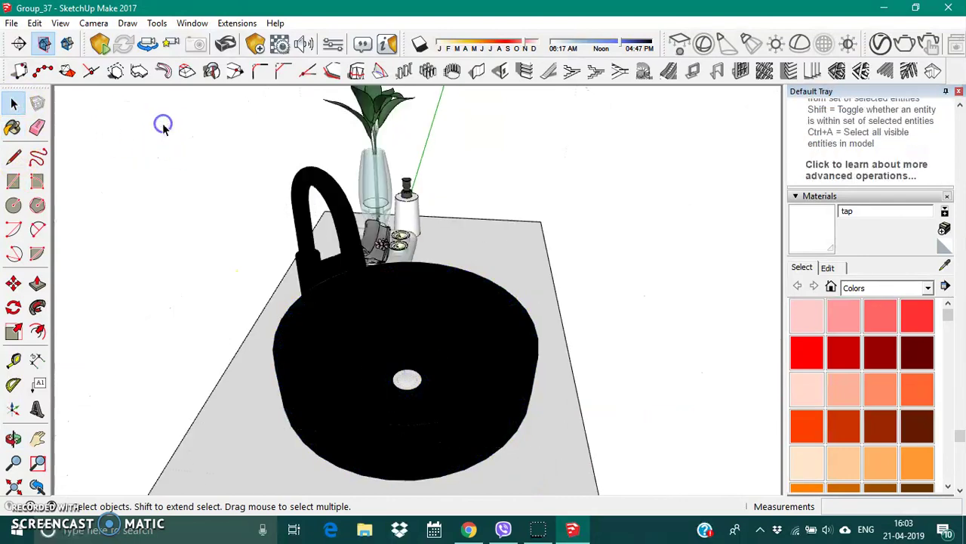
middle_click_drag(485, 317, 425, 247)
scroll(425, 246, "down", 3)
mouse_move(490, 270)
middle_mouse_down()
mouse_move(533, 280)
mouse_move(431, 309)
mouse_move(440, 347)
mouse_move(486, 277)
mouse_move(453, 253)
middle_mouse_up()
scroll(485, 277, "up", 3)
scroll(464, 262, "up", 3)
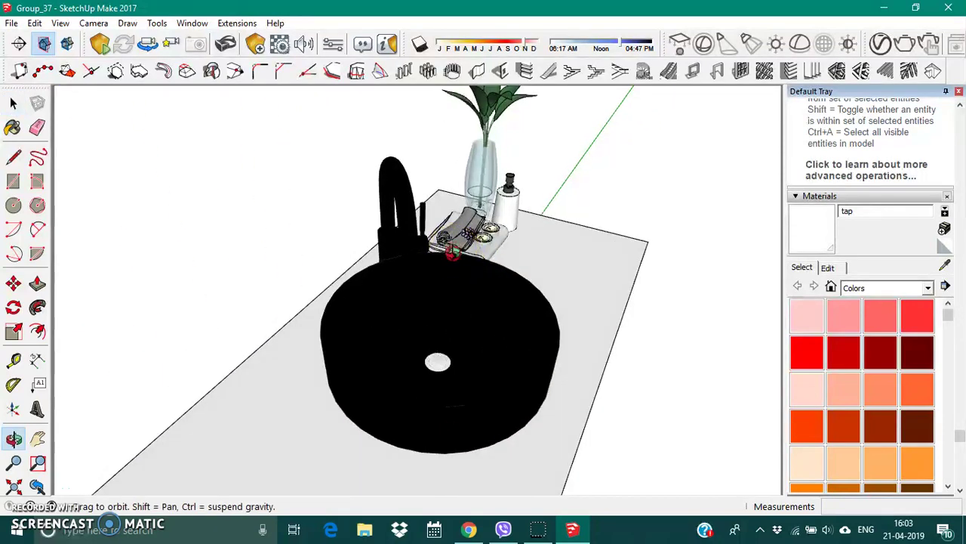
scroll(491, 132, "down", 1)
scroll(491, 132, "up", 1)
mouse_move(492, 146)
middle_mouse_down()
mouse_move(501, 216)
mouse_move(507, 181)
mouse_move(503, 270)
mouse_move(416, 222)
mouse_move(453, 234)
middle_mouse_up()
left_click(478, 185)
key("Delete")
Step: Zoom in close on the faucet's spout
key("b")
key("space")
mouse_move(515, 321)
middle_mouse_down()
mouse_move(518, 291)
mouse_move(593, 269)
mouse_move(492, 235)
middle_mouse_up()
scroll(493, 235, "up", 1)
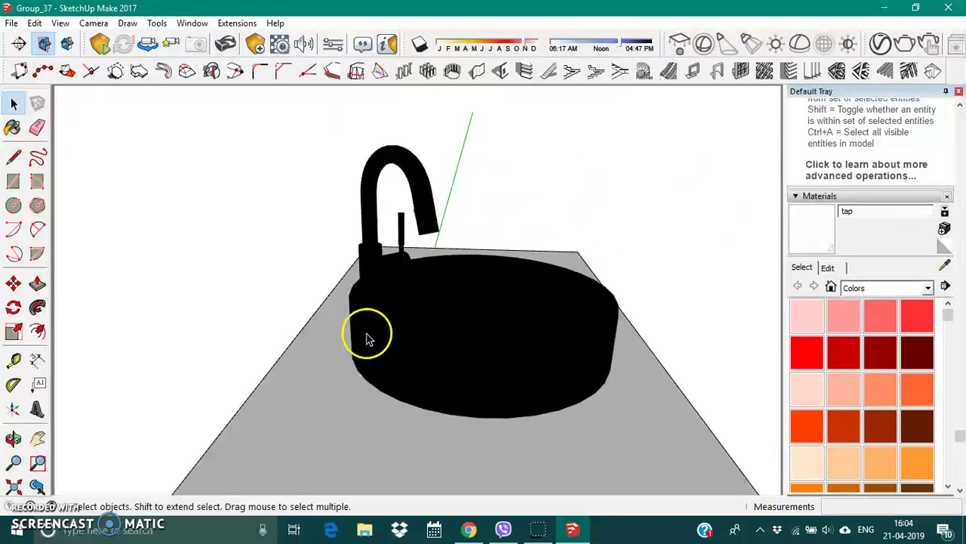
left_click(34, 489)
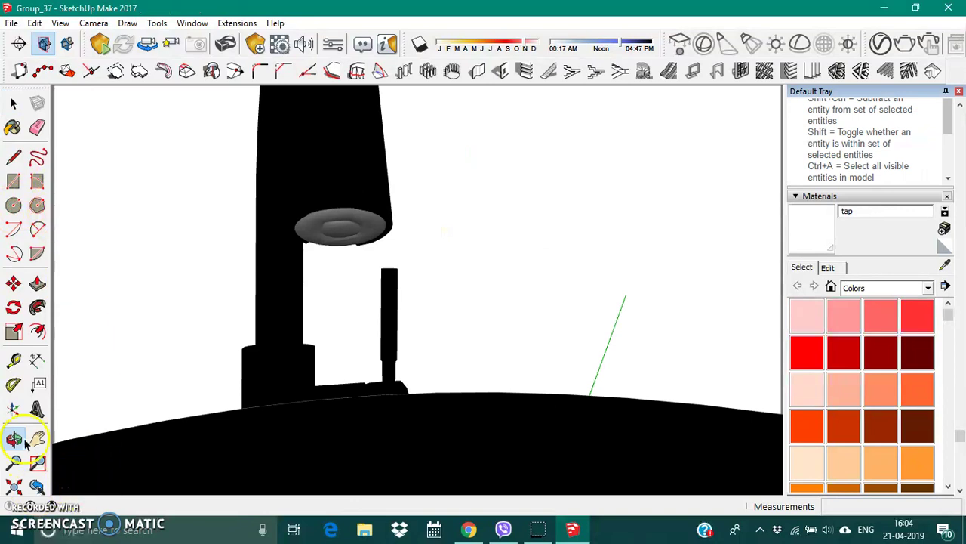
Step: Draw a circle on the spout opening, sized to the spout's rim
key("space")
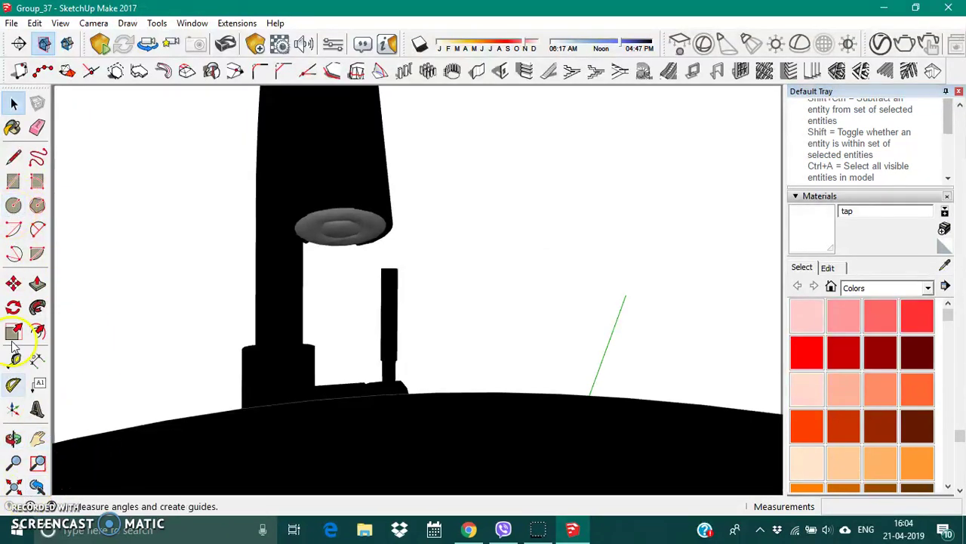
left_click(13, 205)
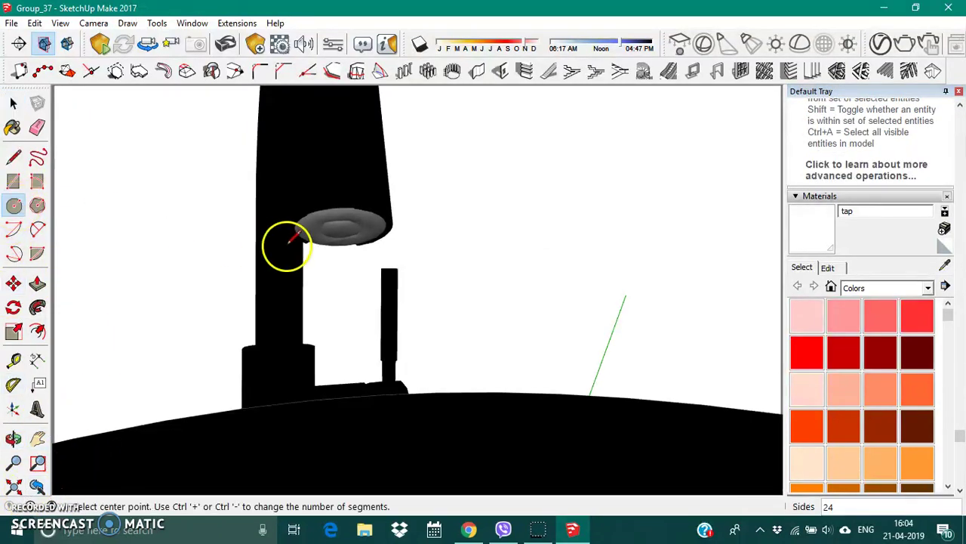
left_click(340, 233)
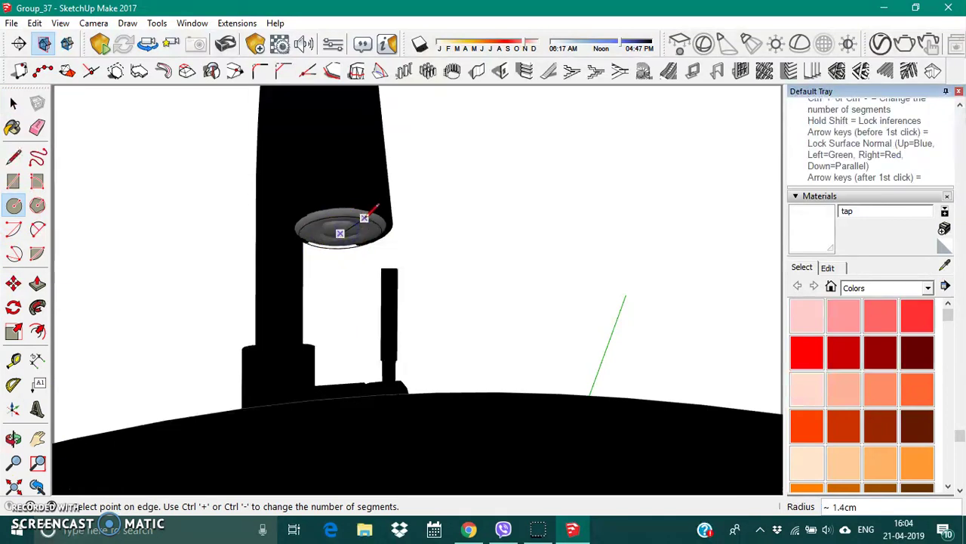
scroll(365, 218, "up", 1)
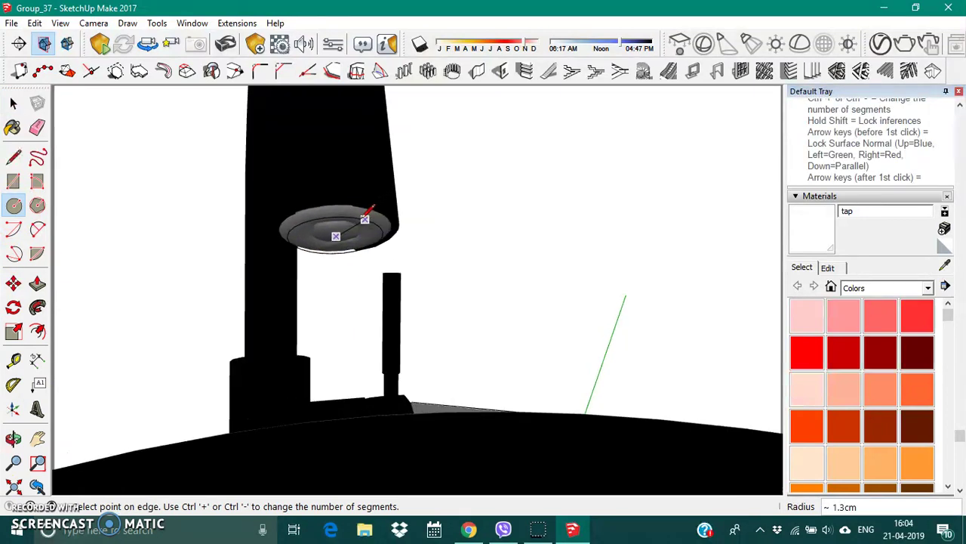
left_click(365, 218)
middle_click_drag(352, 216, 350, 255)
Step: Push/Pull the spout circle downward into a thin white column
left_click(38, 285)
scroll(384, 319, "down", 2)
scroll(389, 344, "down", 2)
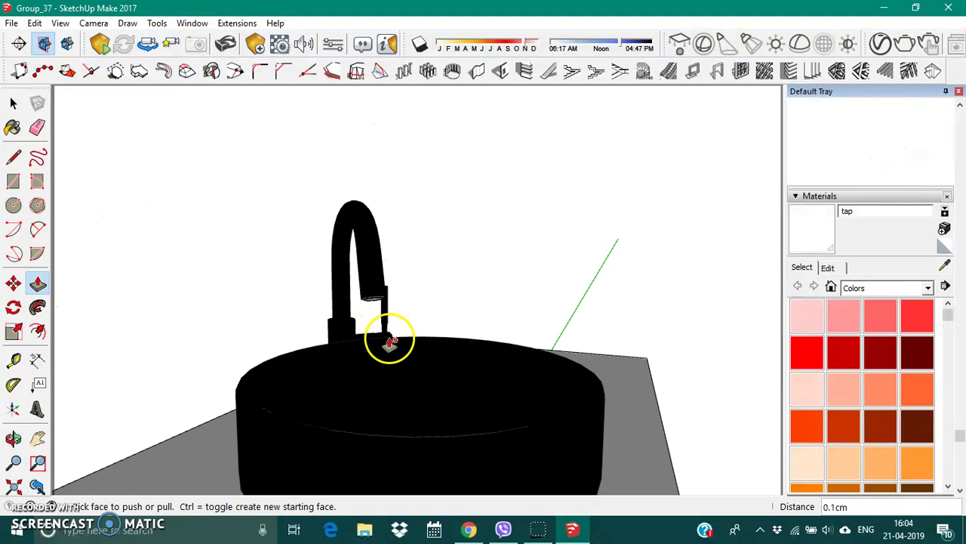
scroll(383, 332, "up", 2)
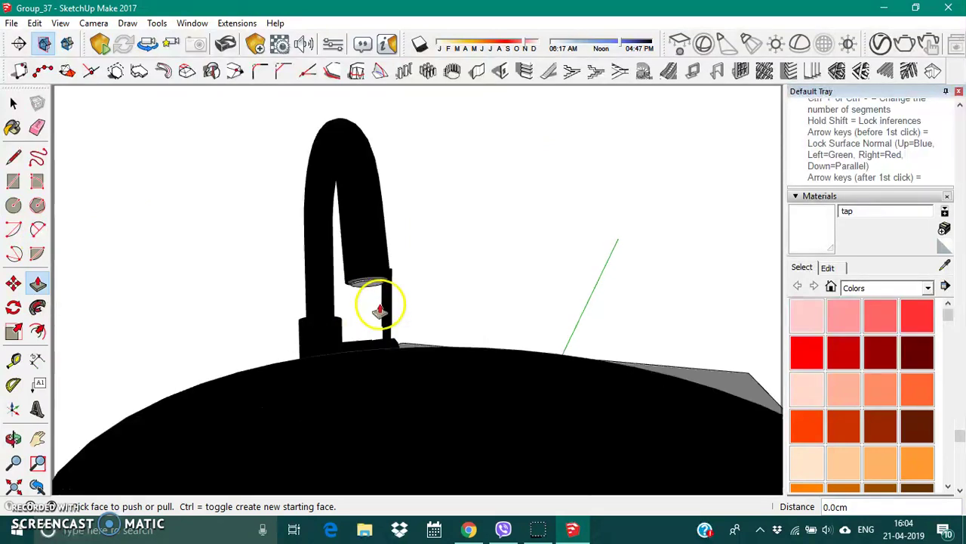
scroll(377, 302, "up", 2)
left_click(371, 290)
scroll(373, 317, "down", 2)
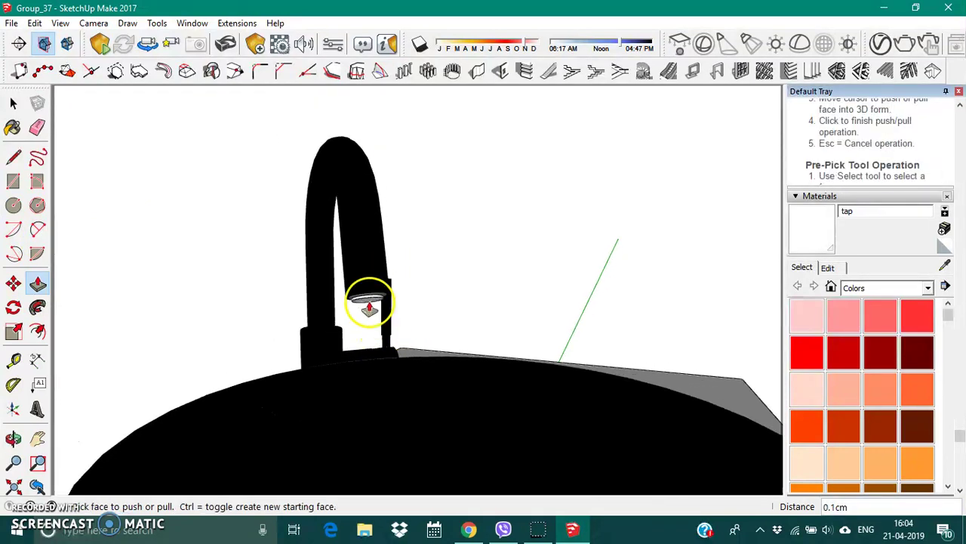
left_click(369, 303)
left_click(368, 302)
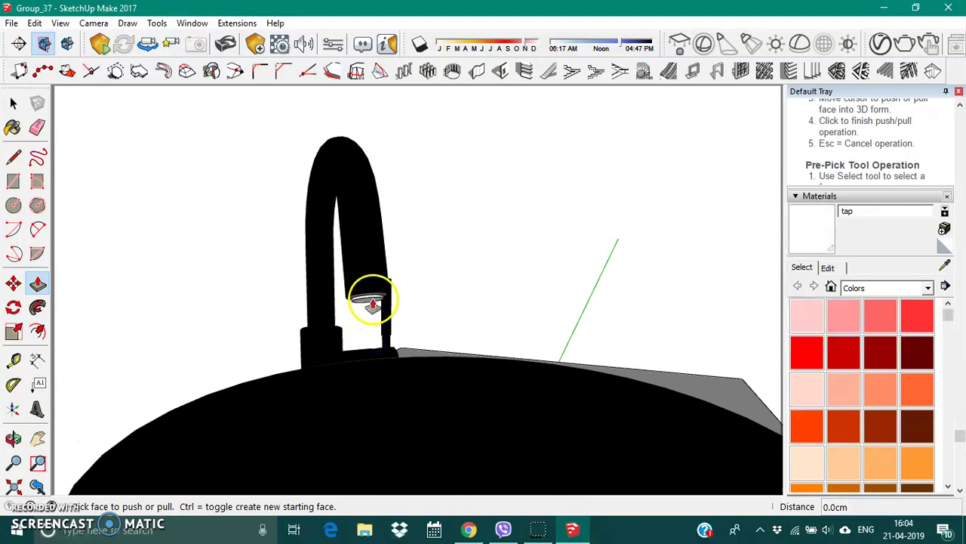
scroll(368, 303, "up", 3)
scroll(368, 343, "down", 2)
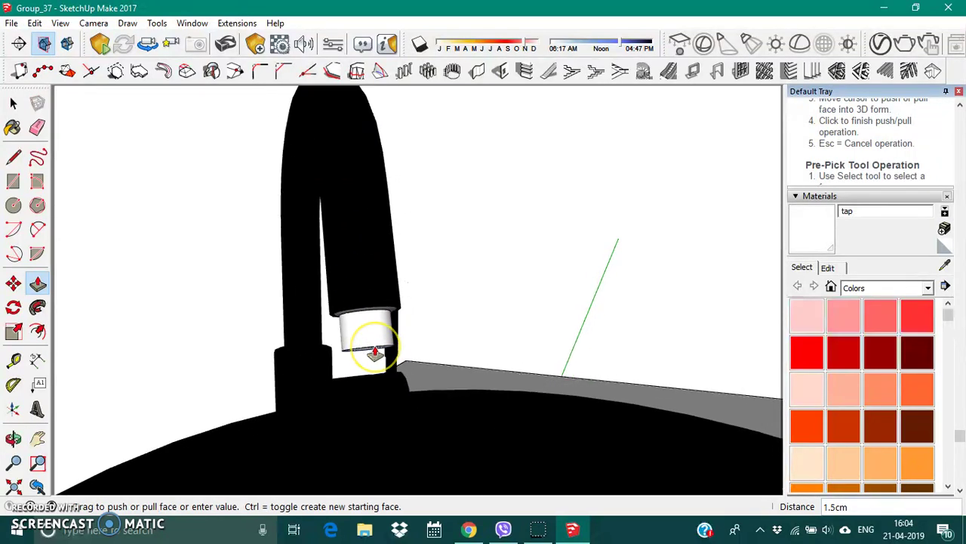
scroll(370, 348, "down", 1)
scroll(377, 362, "down", 1)
Step: Pull the column's end face further down into the basin beside the drain
middle_click_drag(392, 388, 437, 443)
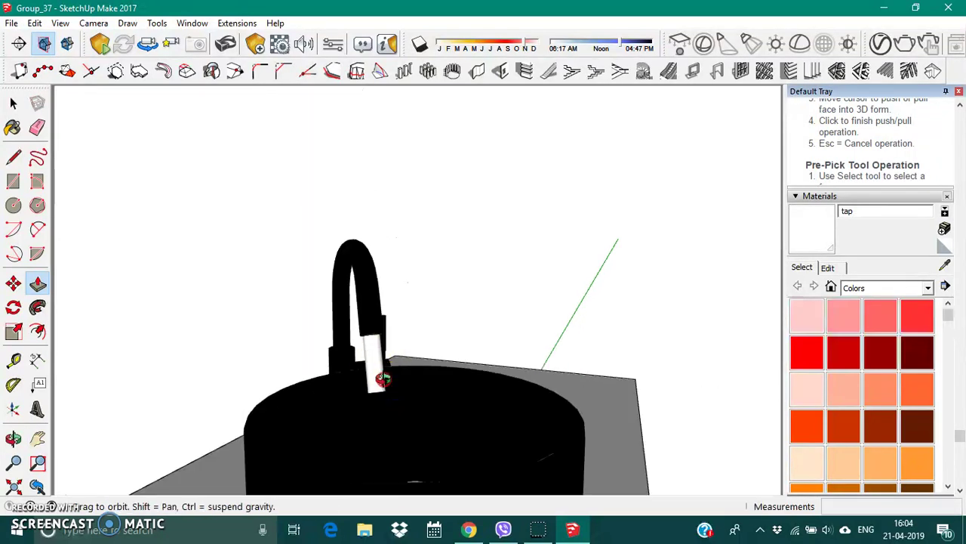
scroll(423, 423, "up", 2)
scroll(393, 389, "up", 2)
mouse_move(378, 382)
middle_mouse_down()
mouse_move(378, 286)
mouse_move(345, 345)
mouse_move(435, 328)
mouse_move(327, 385)
middle_mouse_up()
scroll(354, 371, "up", 2)
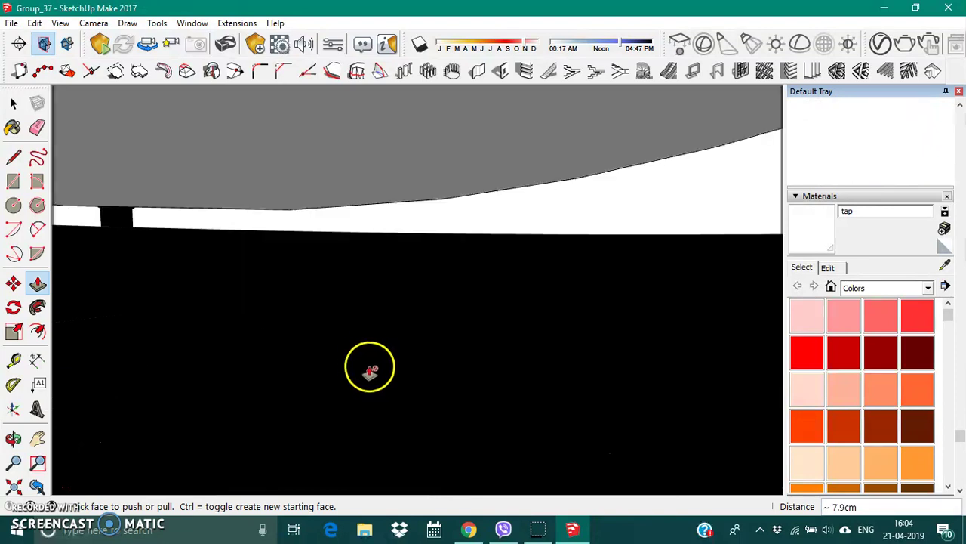
left_click(367, 194)
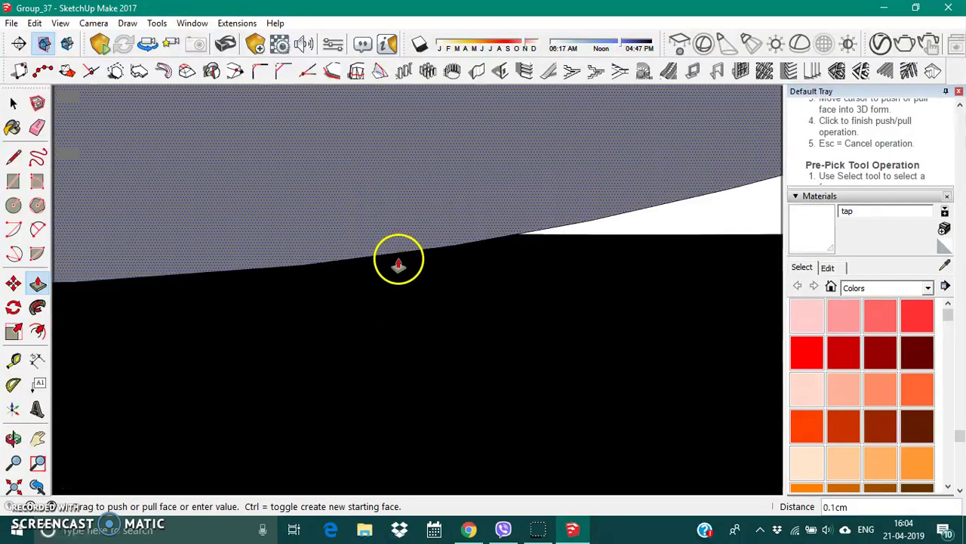
middle_click_drag(424, 318, 518, 479)
mouse_move(315, 307)
middle_mouse_down()
mouse_move(371, 287)
mouse_move(438, 319)
mouse_move(317, 337)
mouse_move(207, 327)
middle_mouse_up()
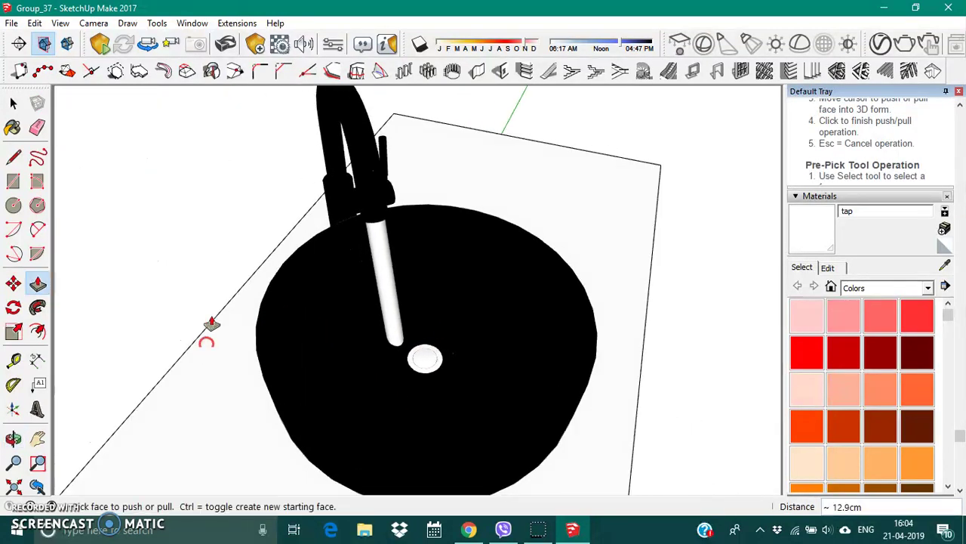
left_click(14, 103)
mouse_move(416, 270)
middle_mouse_down()
mouse_move(456, 367)
mouse_move(320, 371)
mouse_move(448, 306)
middle_mouse_up()
scroll(448, 307, "up", 2)
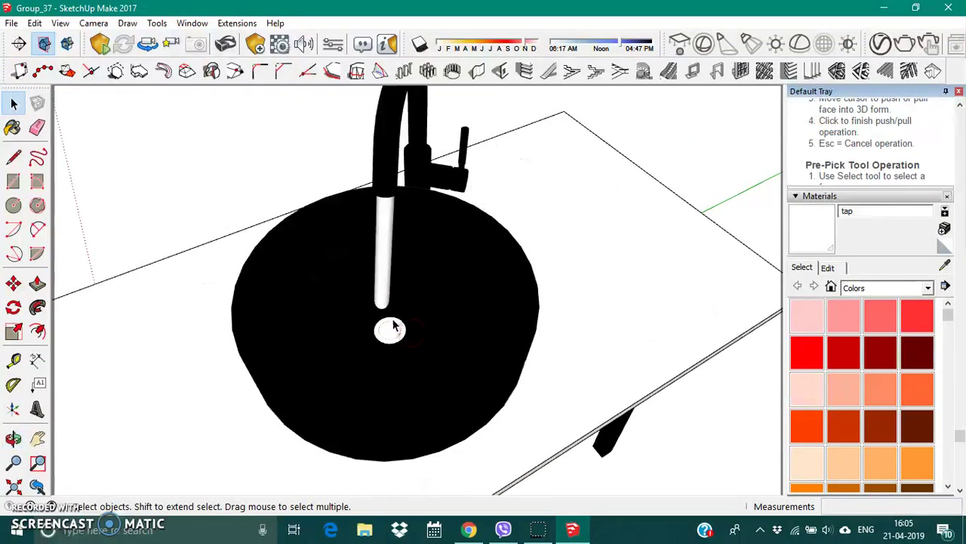
Step: Draw a circle wider than the column, centred at the column's bottom end in the basin
left_click(13, 205)
mouse_move(300, 328)
middle_mouse_down()
mouse_move(363, 389)
mouse_move(379, 332)
middle_mouse_up()
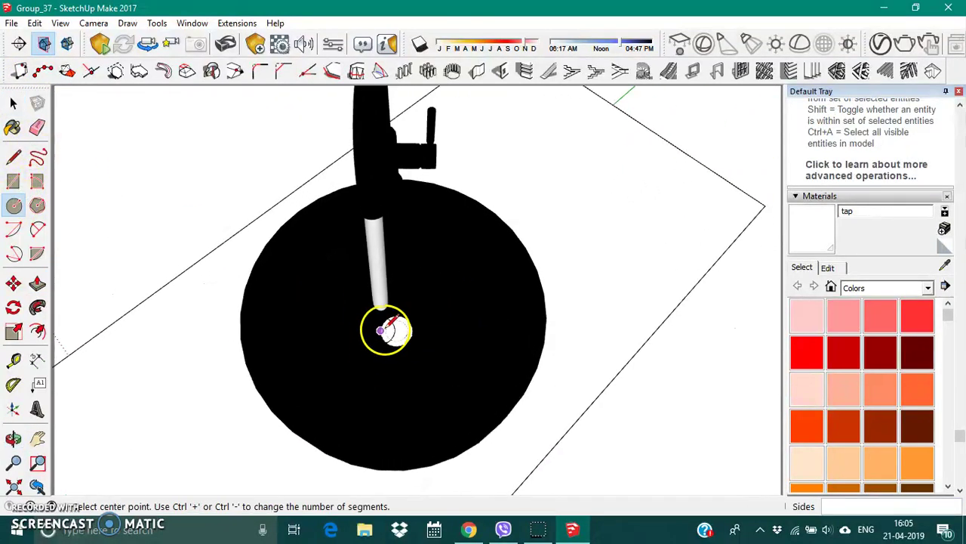
left_click(382, 331)
left_click(429, 305)
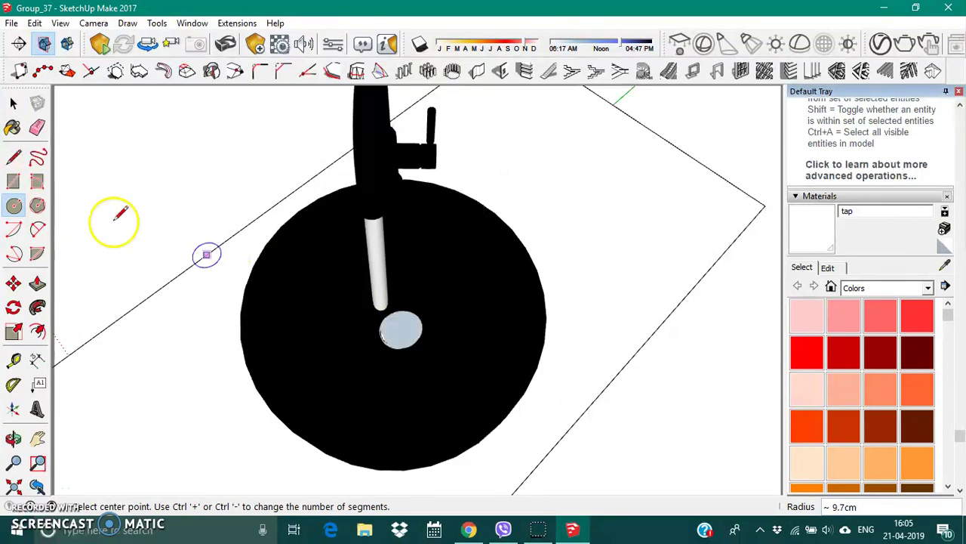
Step: Push/Pull the new circle up slightly into a shallow disc
left_click(38, 283)
left_click(400, 341)
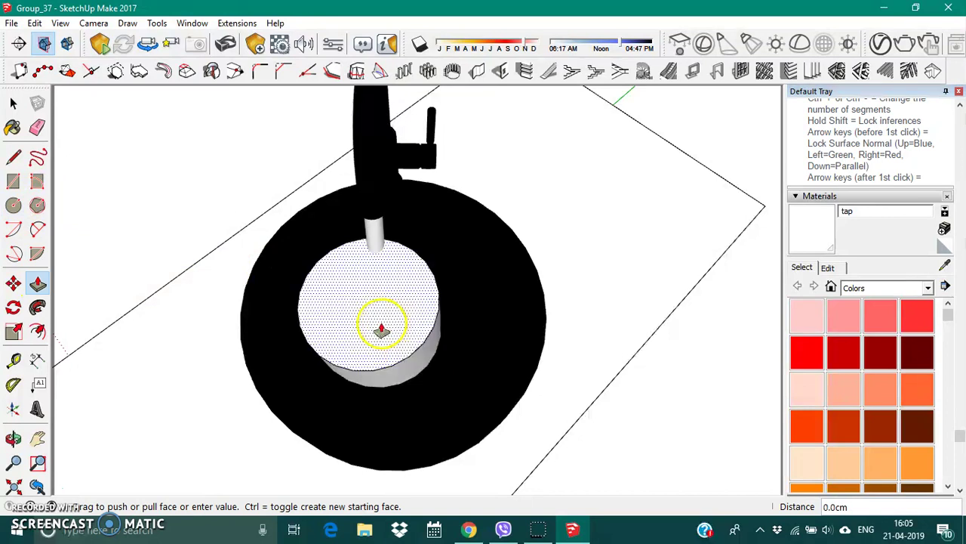
scroll(383, 308, "up", 1)
scroll(408, 313, "up", 1)
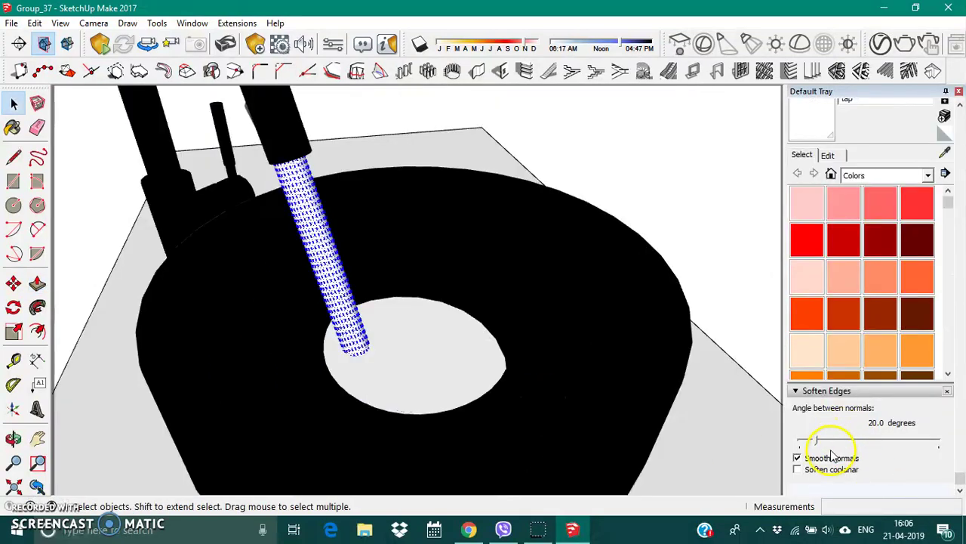
Step: Raise the smoothing angle and soften the edges of the round drain face
left_click_drag(816, 441, 843, 444)
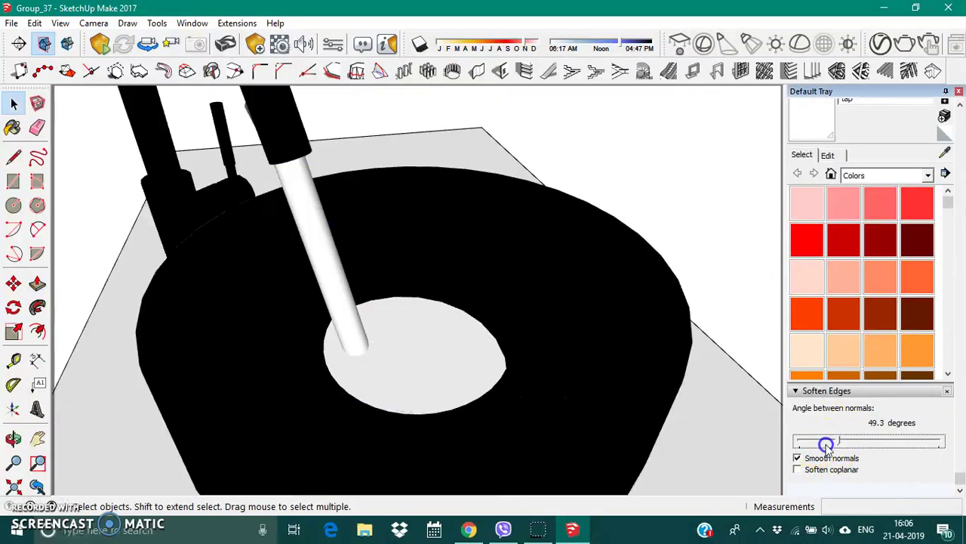
left_click(466, 389)
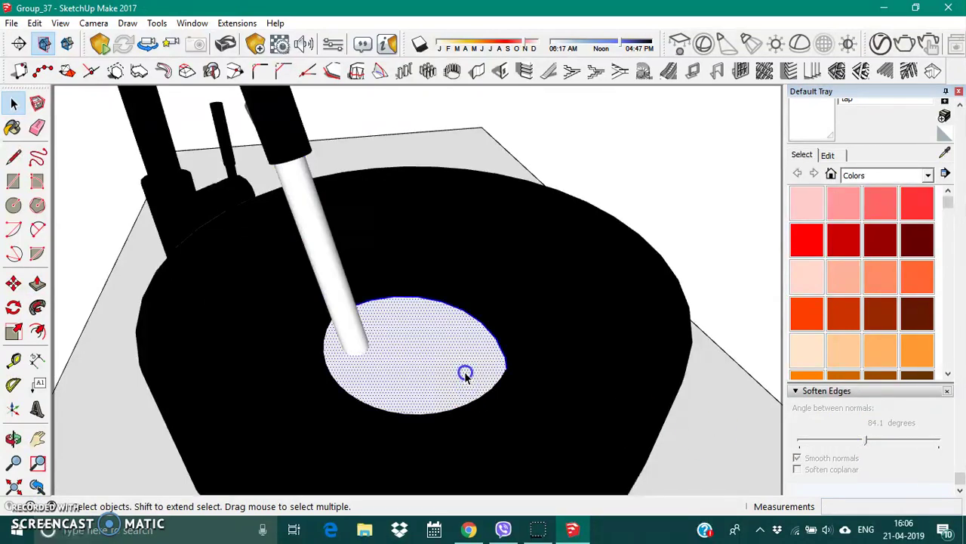
right_click(465, 374)
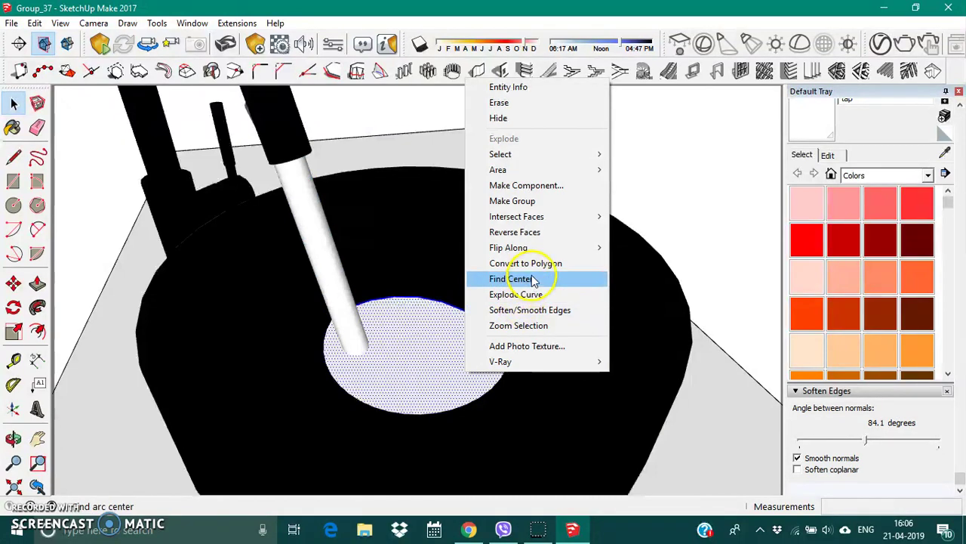
left_click(536, 309)
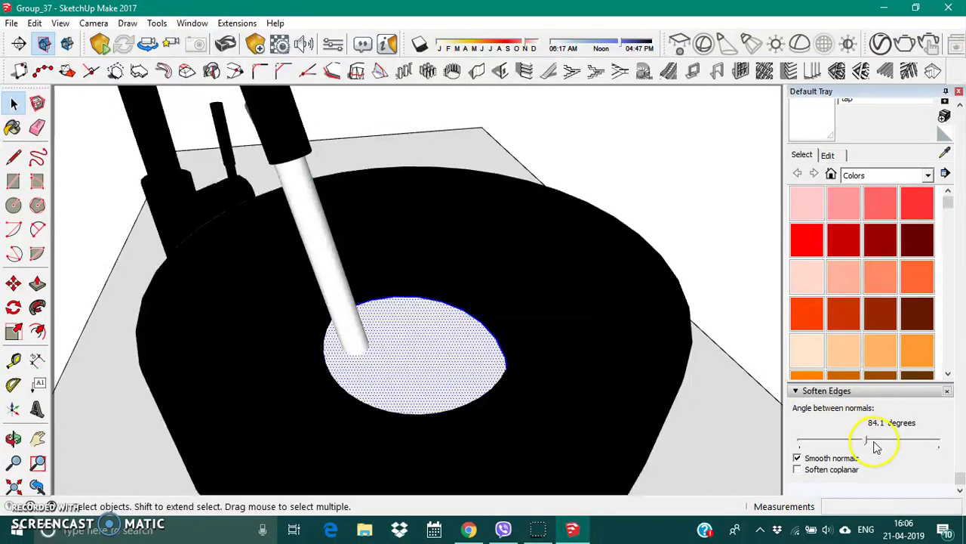
left_click_drag(867, 440, 915, 442)
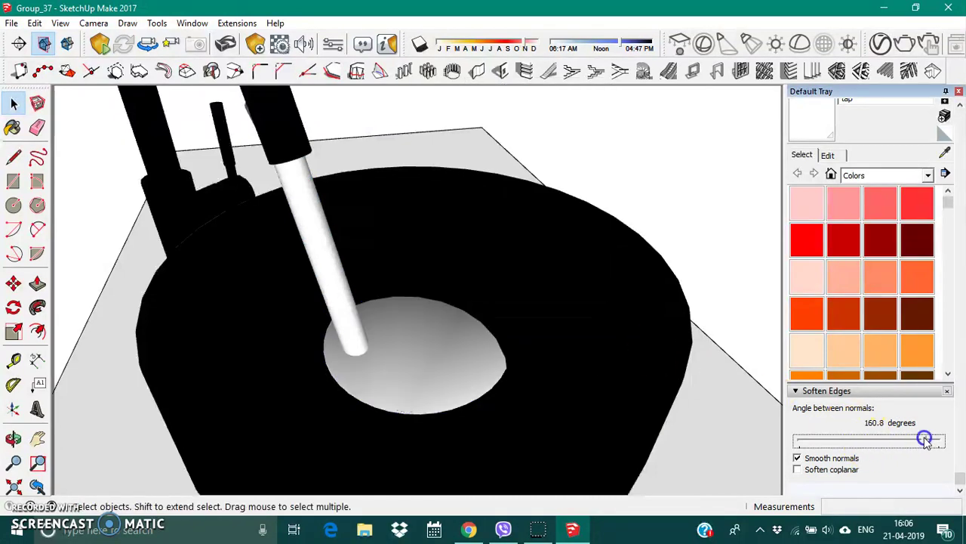
Step: Smooth the white spout column's edges at 95 degrees
left_click(429, 358)
left_click(355, 321)
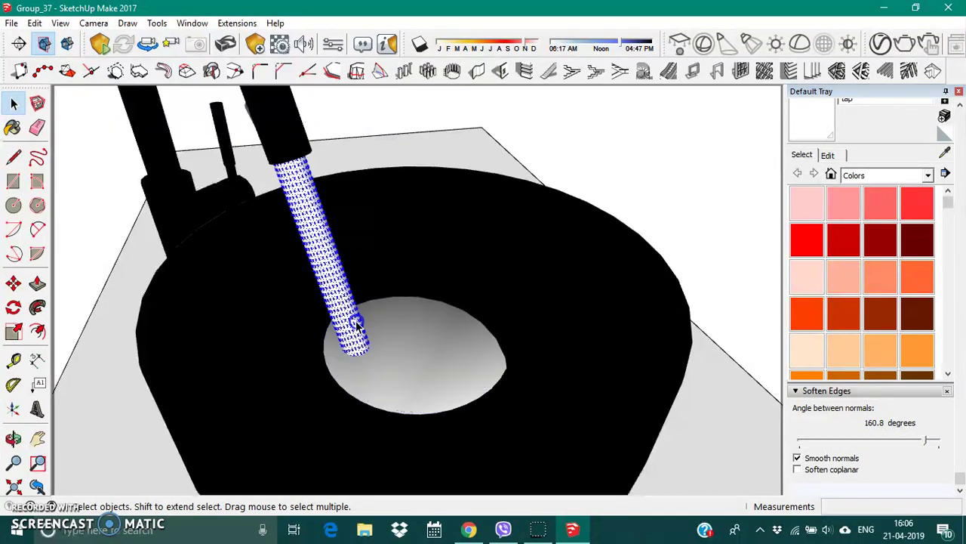
left_click_drag(925, 440, 930, 444)
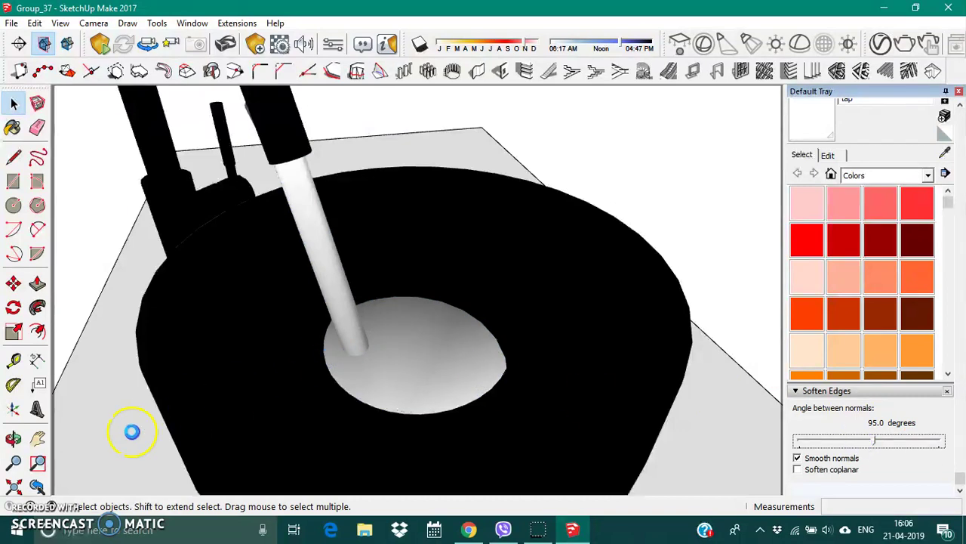
Step: Draw a floor rectangle on the ground under and beside the sink
left_click(38, 488)
left_click(14, 181)
middle_click_drag(380, 305, 323, 274)
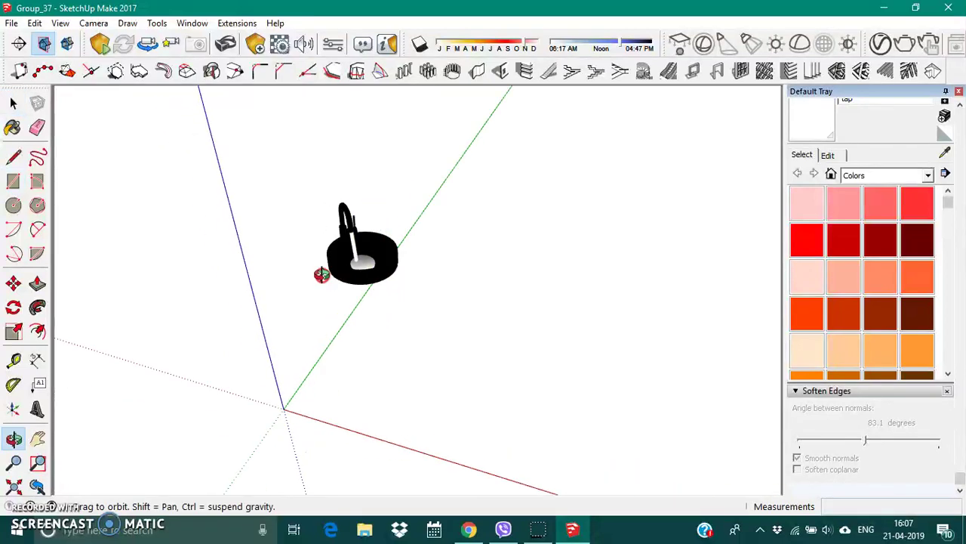
left_click(313, 339)
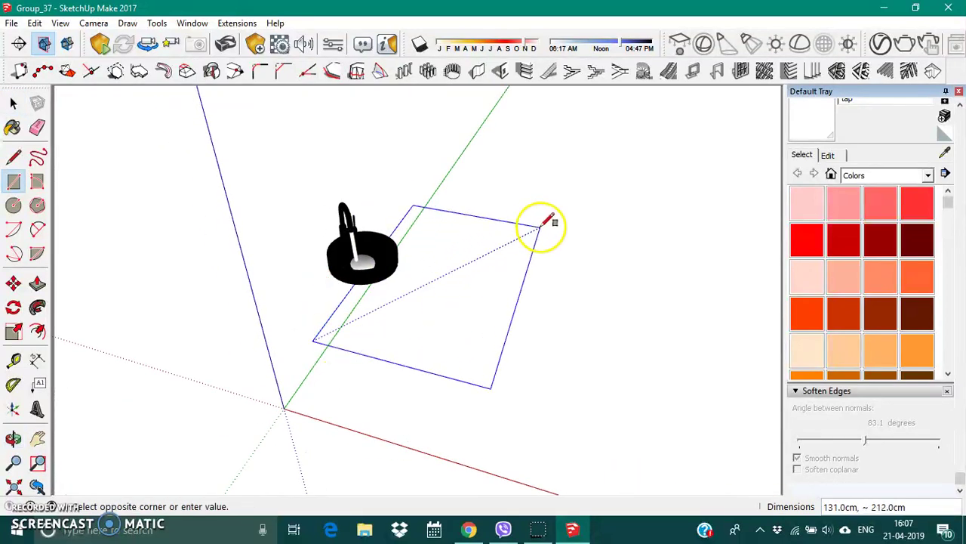
left_click(547, 223)
mouse_move(332, 310)
middle_mouse_down()
mouse_move(520, 256)
mouse_move(548, 328)
mouse_move(541, 363)
middle_mouse_up()
Step: Scale the floor rectangle longer along the green axis
left_click(13, 104)
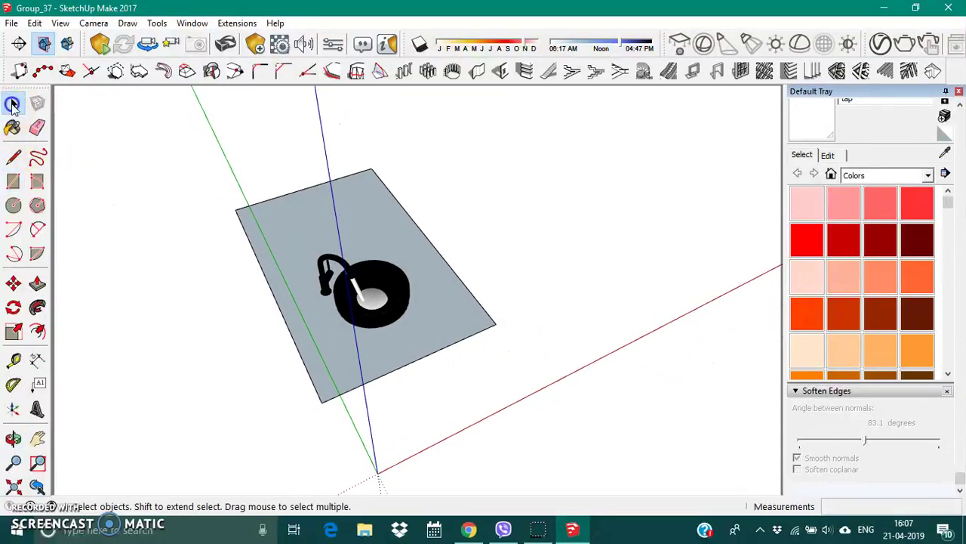
left_click(447, 312)
key("s")
left_click_drag(416, 361, 441, 404)
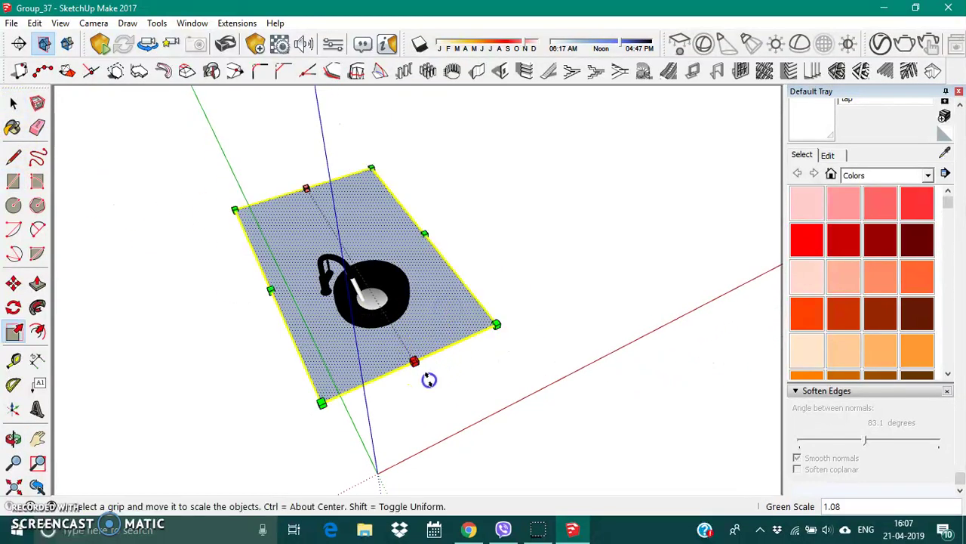
left_click(13, 103)
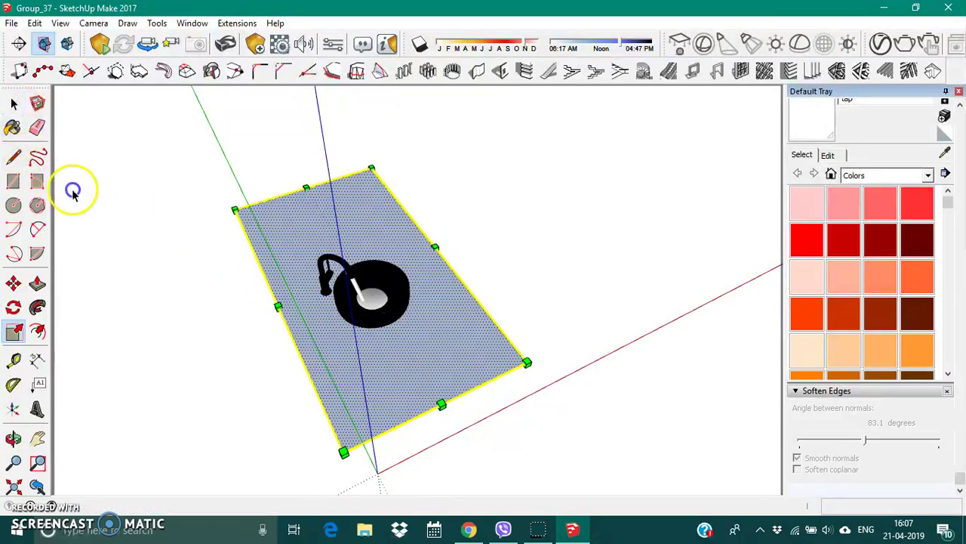
left_click(71, 190)
left_click(280, 222)
Step: Push/Pull the rectangle up into a 191.3 cm tall box, then select its floor inside the group
left_click(37, 284)
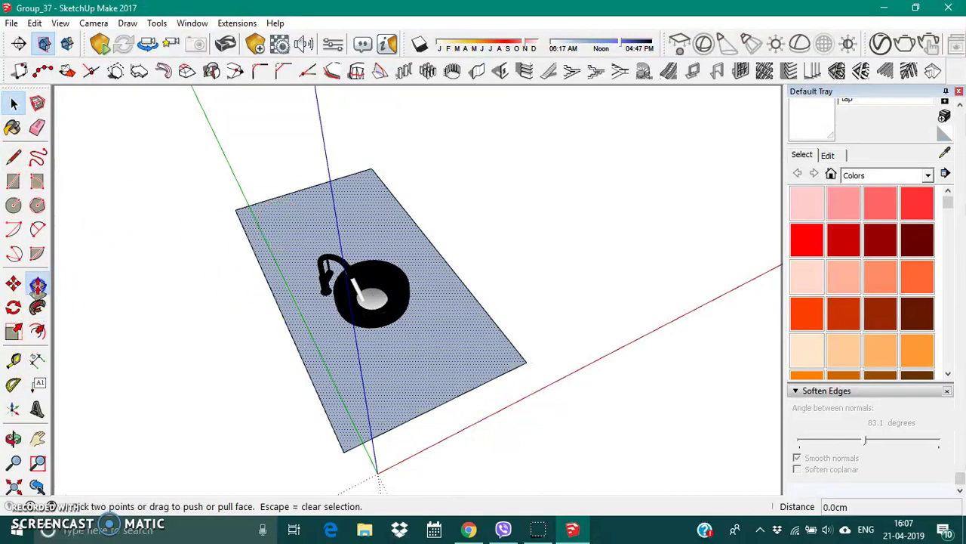
left_click_drag(410, 392, 375, 138)
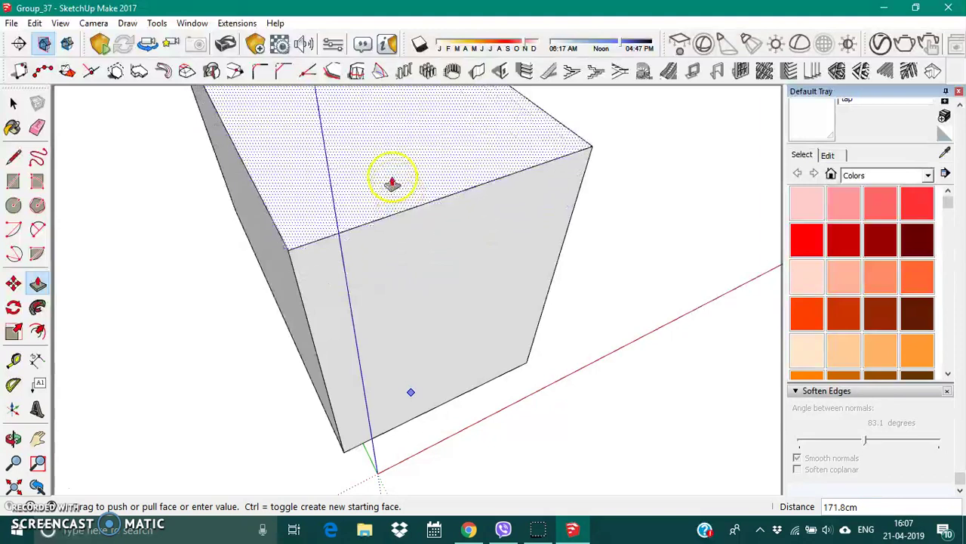
left_click(12, 104)
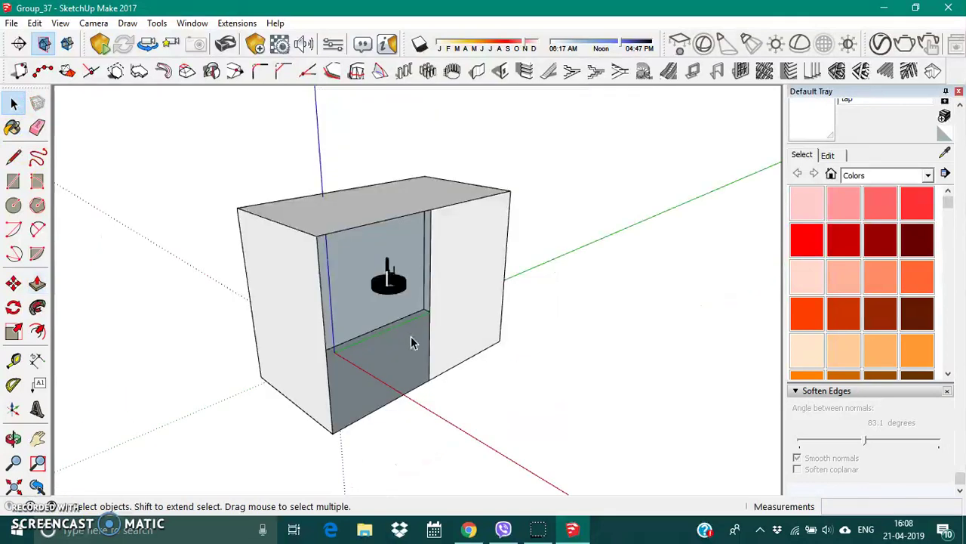
scroll(411, 342, "up", 5)
double_click(411, 343)
left_click(411, 343)
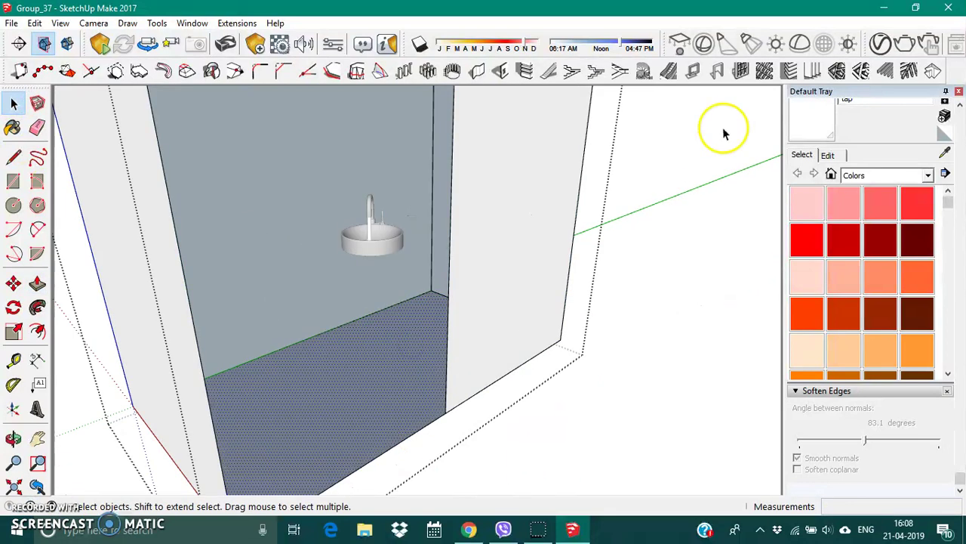
Step: Open the V-Ray Asset Editor and expand its material library panel
left_click(881, 43)
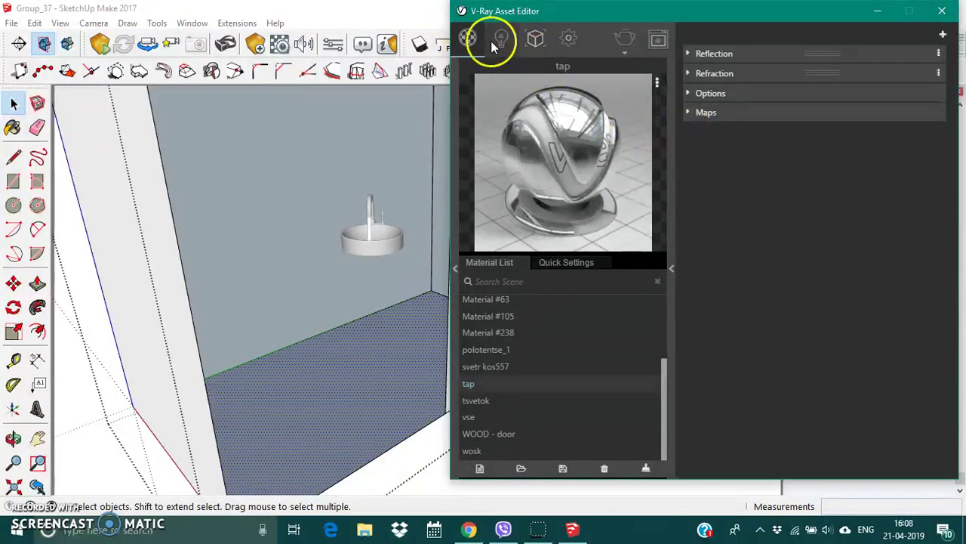
left_click(455, 268)
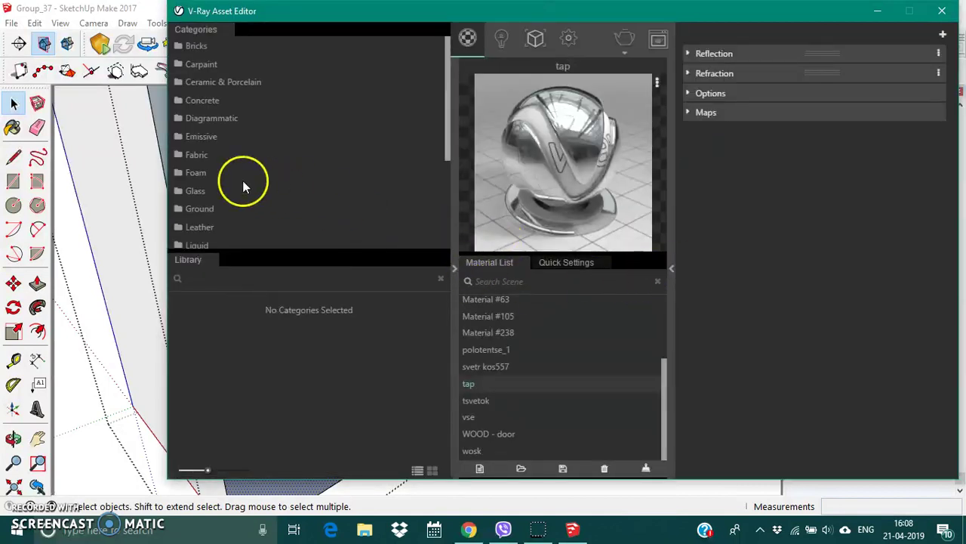
left_click(672, 268)
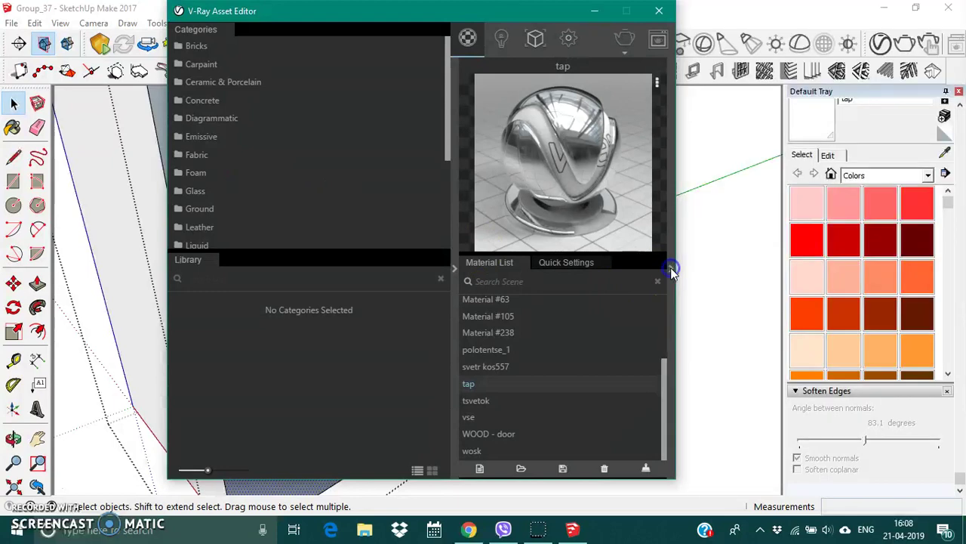
scroll(281, 202, "down", 3)
Step: Drag Tiles D 90cm from the Tiles category into the Material List
left_click(200, 191)
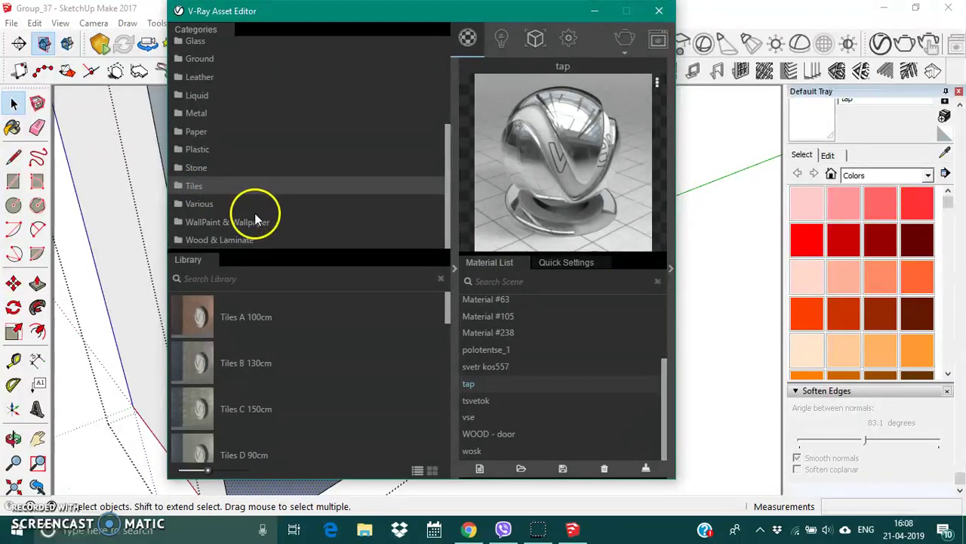
scroll(248, 400, "down", 1)
scroll(247, 400, "down", 1)
left_click_drag(228, 382, 525, 333)
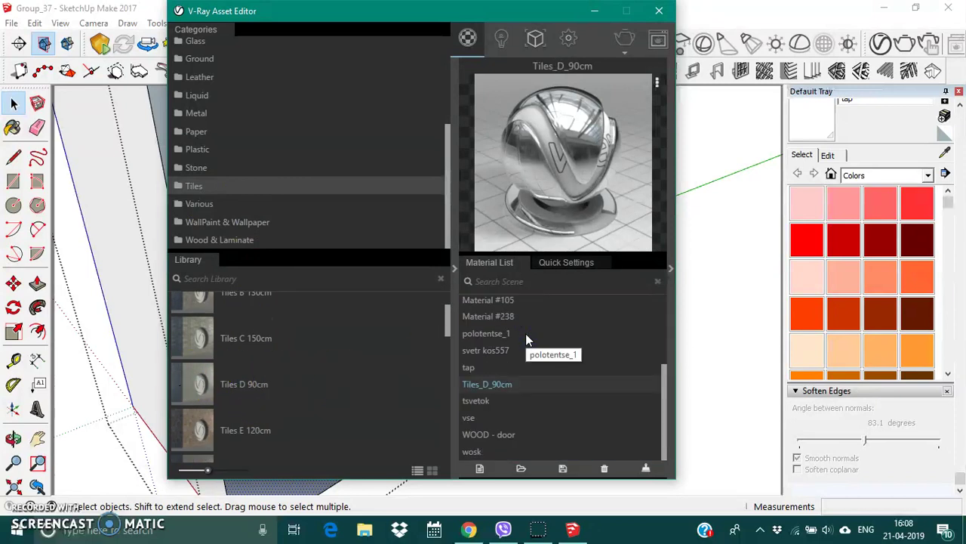
left_click(502, 385)
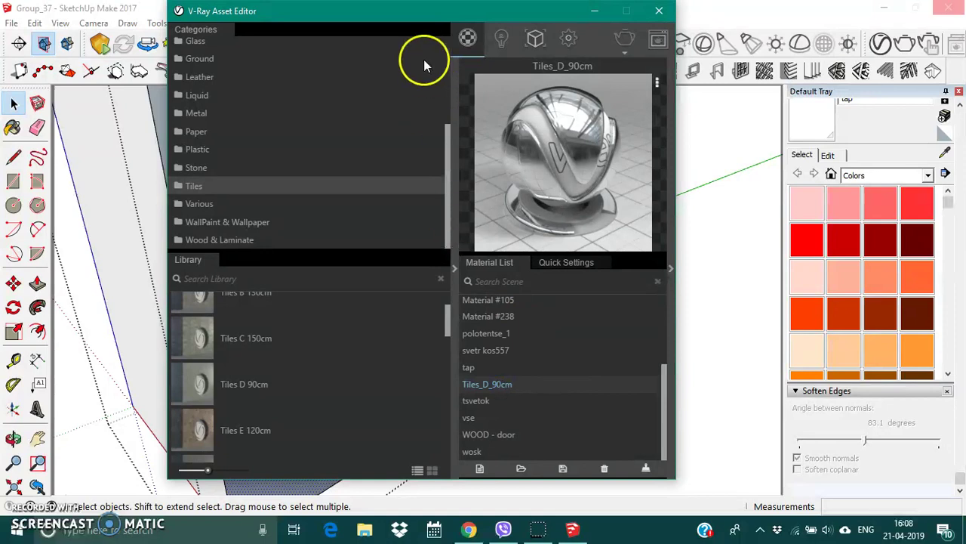
left_click_drag(418, 10, 646, 41)
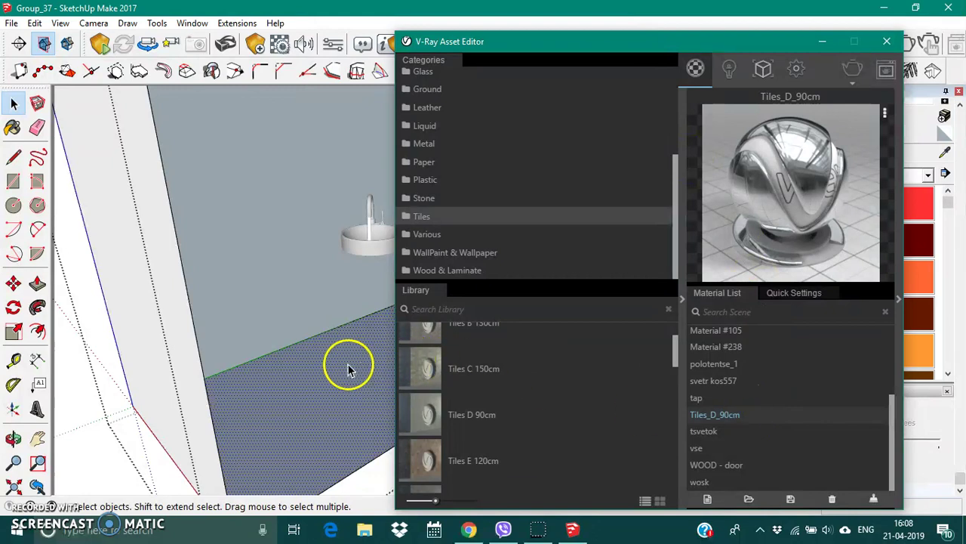
Step: Paint the room floor with the Tiles_D_90cm material
left_click(734, 419)
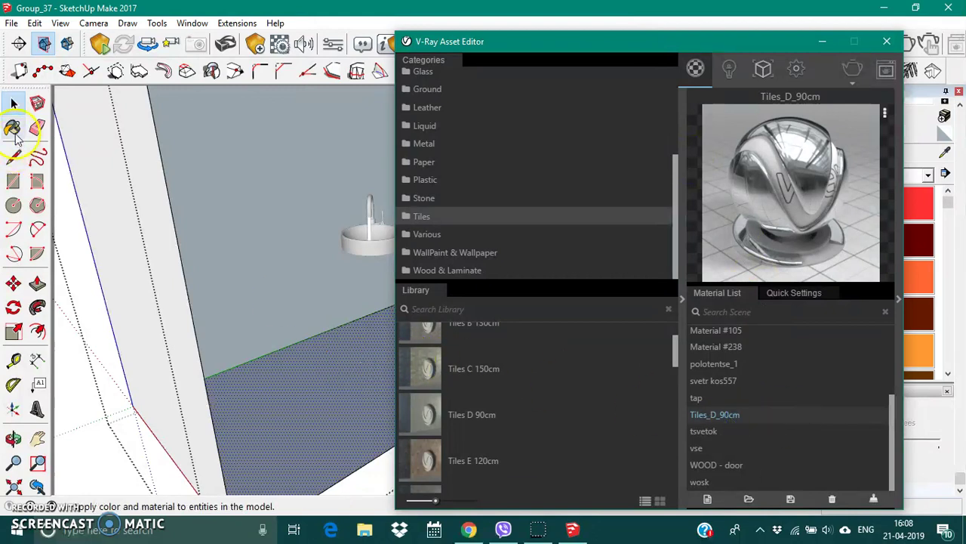
left_click(13, 128)
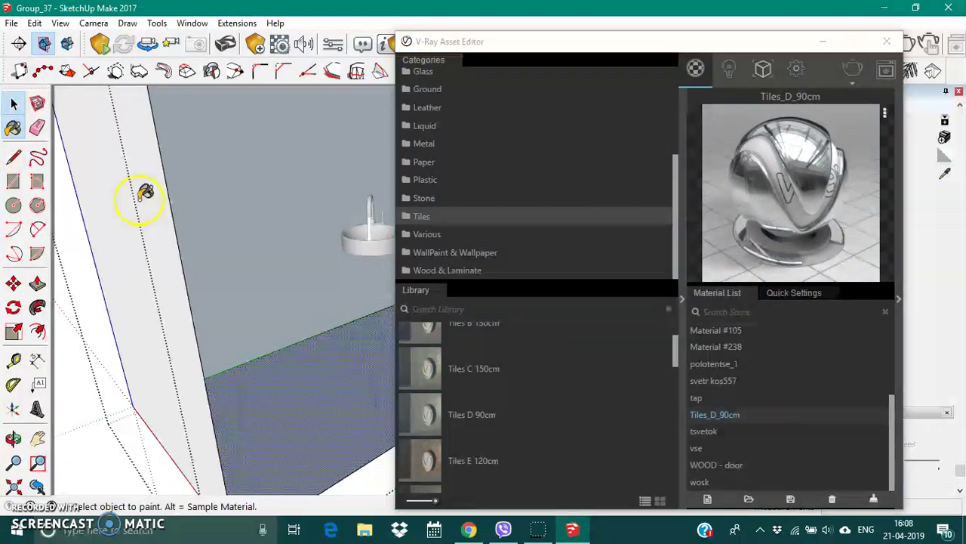
left_click(329, 412)
mouse_move(330, 405)
middle_mouse_down()
mouse_move(360, 430)
mouse_move(330, 437)
middle_mouse_up()
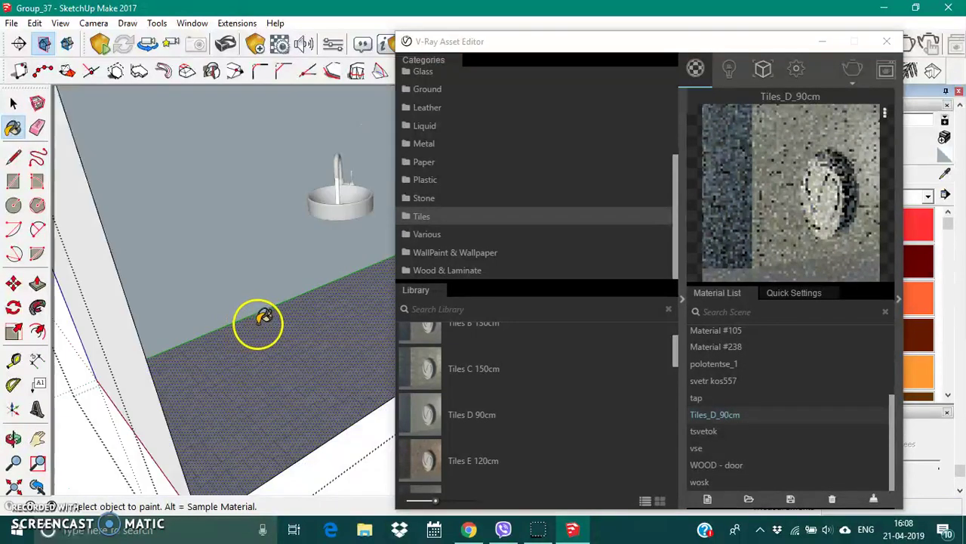
Step: Add Tiles K03 100cm from the Tiles library to the scene's materials
scroll(451, 410, "down", 1)
scroll(451, 410, "down", 2)
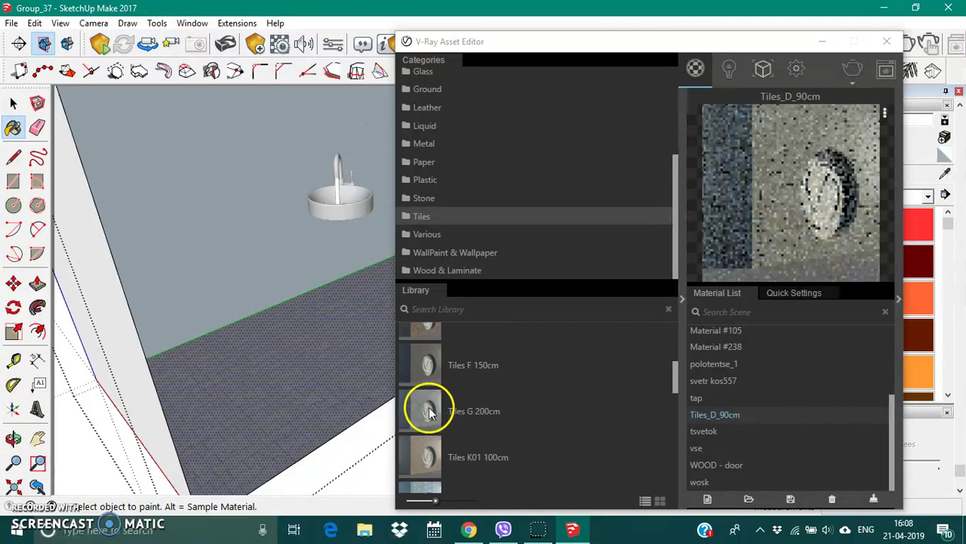
scroll(438, 430, "down", 2)
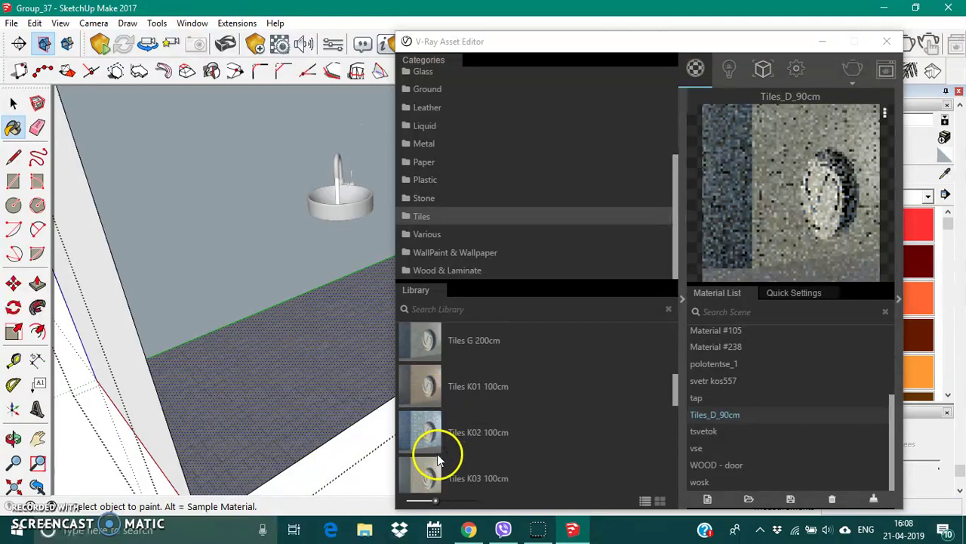
left_click(425, 474)
left_click_drag(425, 473, 743, 400)
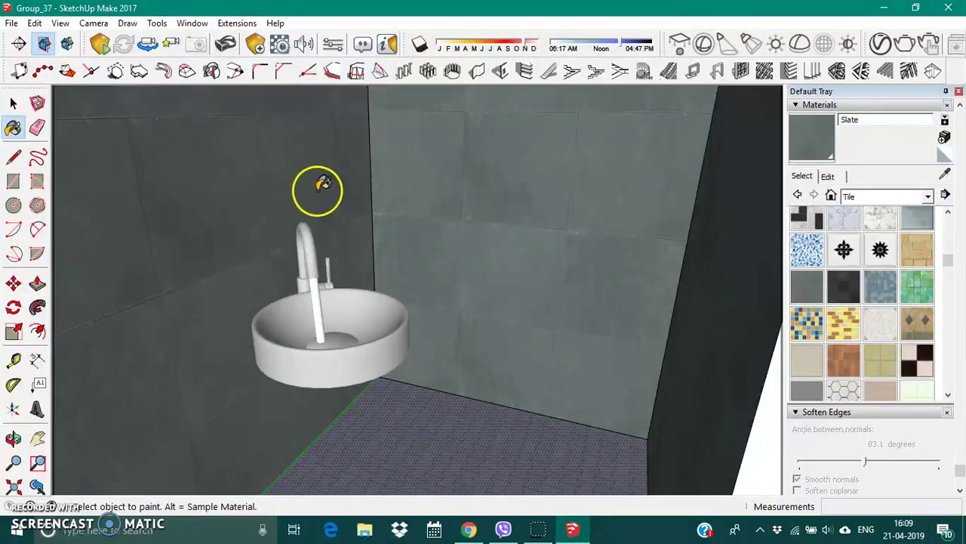
mouse_move(462, 286)
middle_mouse_down()
mouse_move(311, 300)
mouse_move(636, 216)
middle_mouse_up()
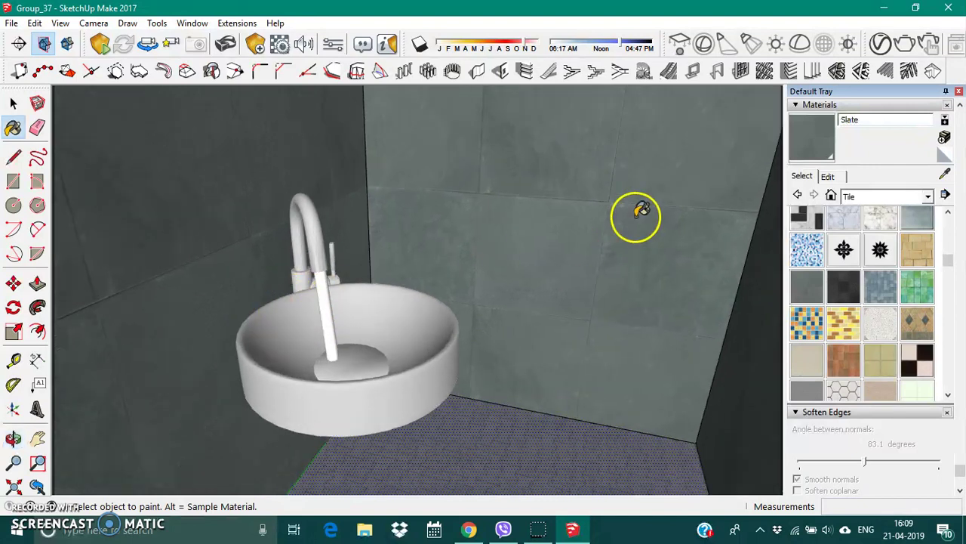
scroll(438, 292, "up", 3)
middle_click_drag(435, 335, 470, 229)
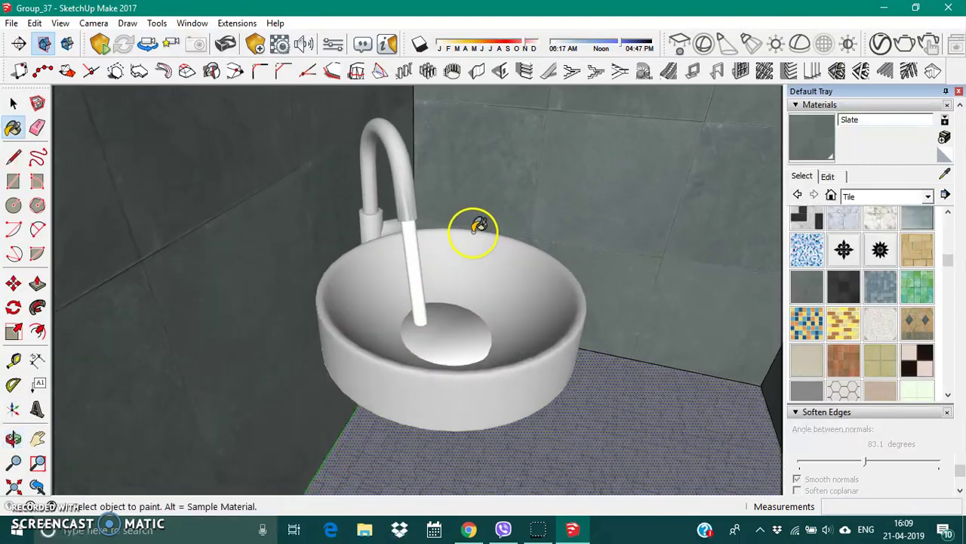
scroll(488, 188, "up", 2)
scroll(530, 151, "down", 1)
middle_click_drag(527, 168, 511, 190)
Step: Select the water disc in the sink basin
left_click(12, 104)
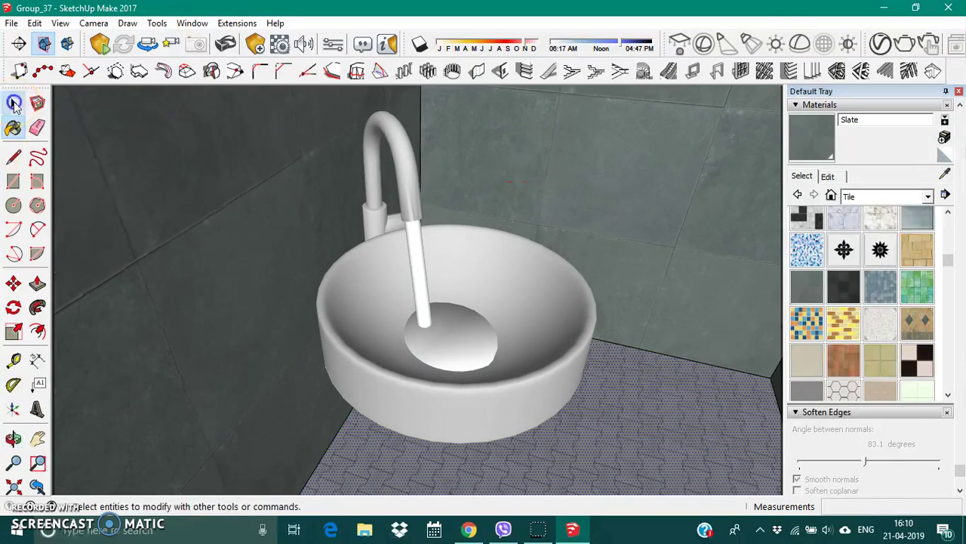
left_click(461, 340)
left_click(459, 338)
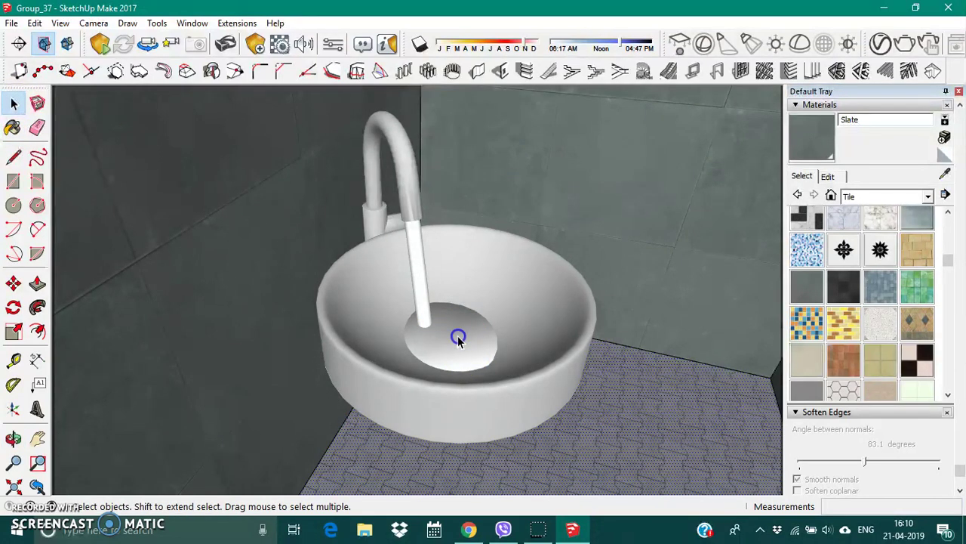
scroll(454, 347, "down", 2)
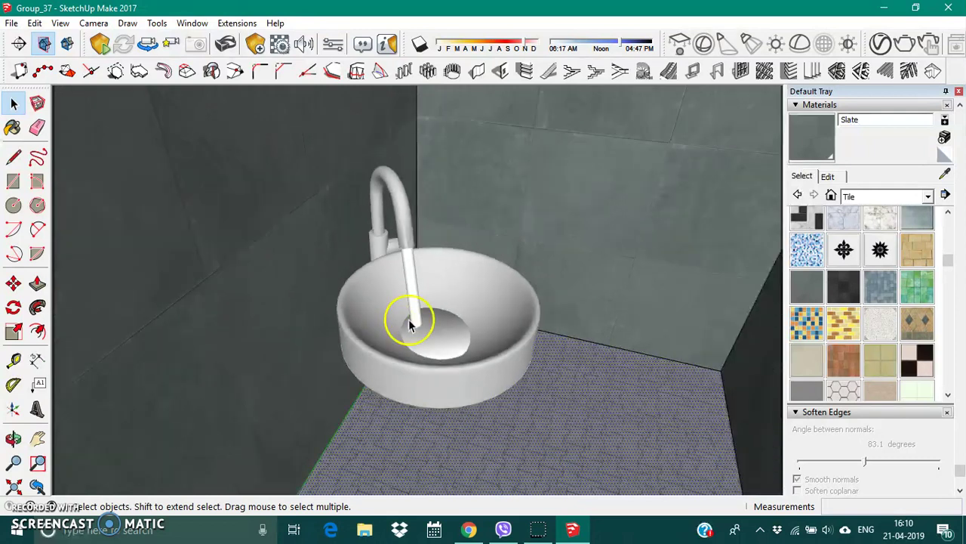
scroll(410, 319, "up", 3)
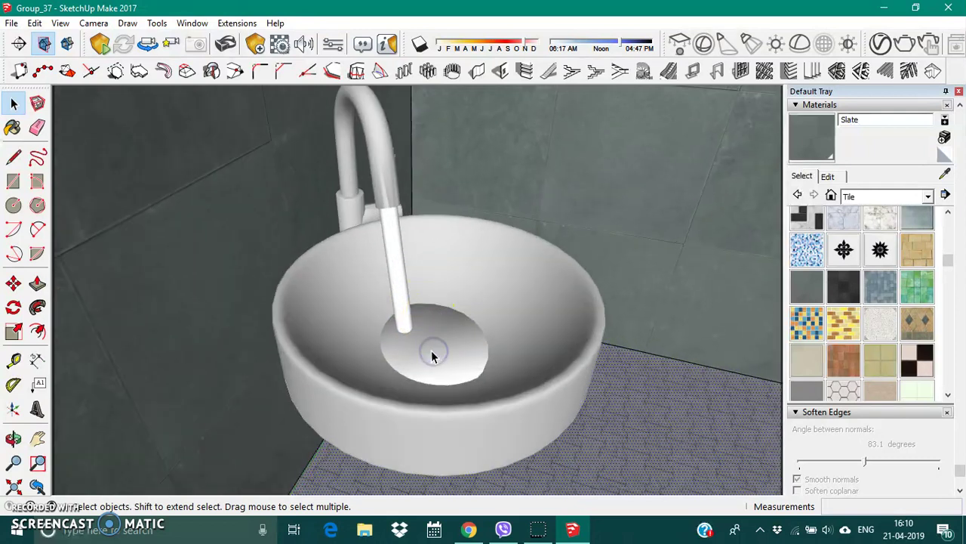
Step: Orbit to look down into the basin and select the water disc under the tap
middle_click_drag(355, 366, 379, 386)
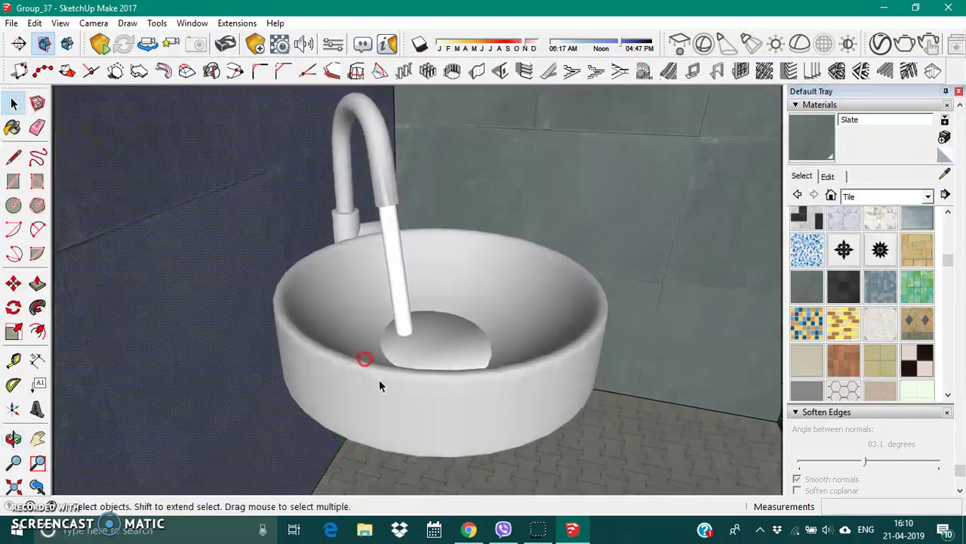
scroll(308, 345, "down", 2)
scroll(362, 319, "down", 2)
scroll(406, 311, "up", 6)
scroll(411, 310, "down", 3)
scroll(393, 307, "down", 2)
middle_click_drag(384, 307, 629, 339)
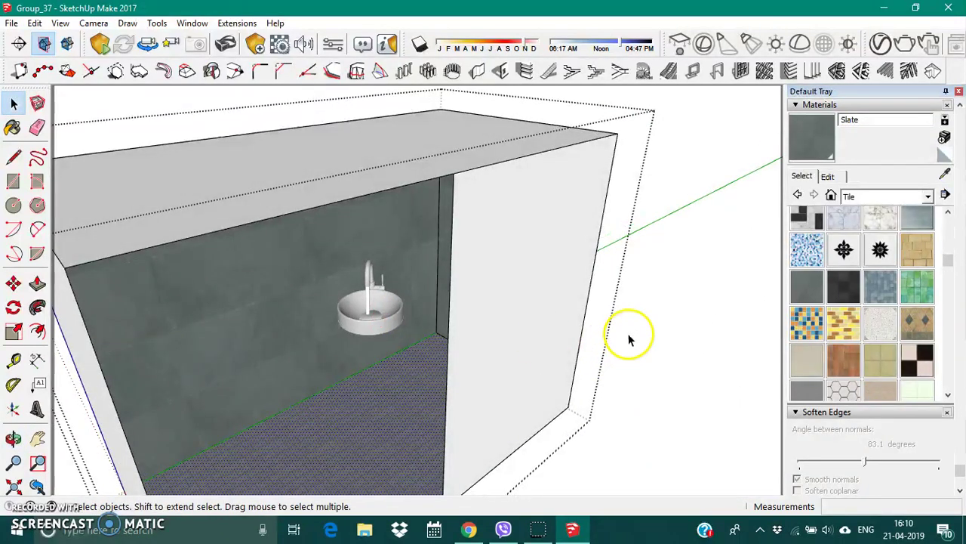
scroll(291, 345, "up", 2)
scroll(442, 277, "up", 2)
scroll(392, 317, "up", 2)
middle_click_drag(392, 313, 459, 345)
left_click(425, 325)
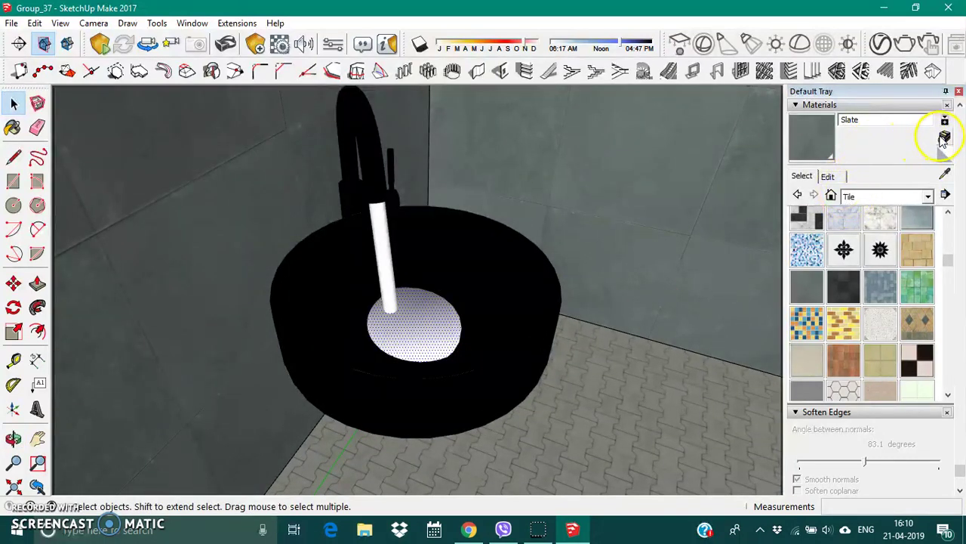
left_click(884, 51)
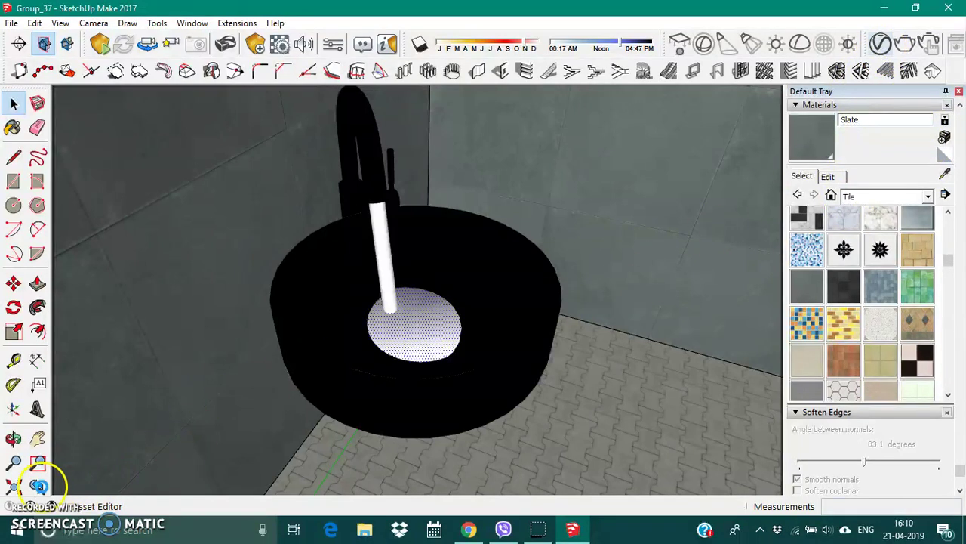
Step: Create a new Generic V-Ray material and rename it 'tap water'
left_click(830, 270)
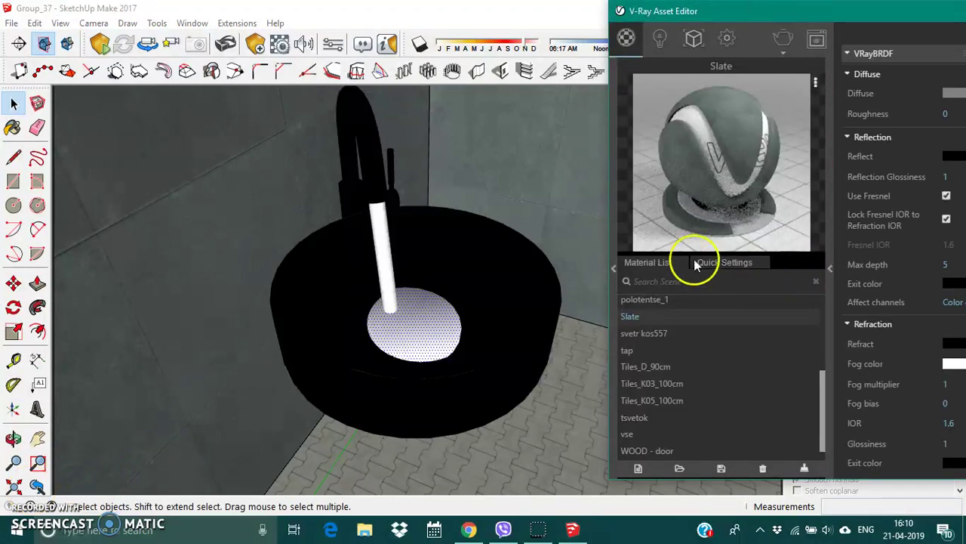
left_click_drag(698, 10, 596, 10)
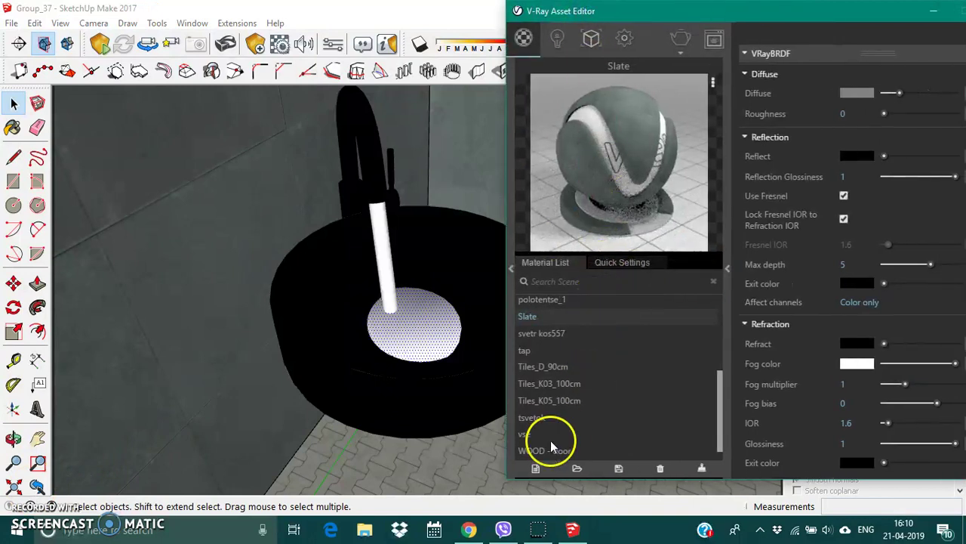
left_click(536, 466)
left_click(559, 232)
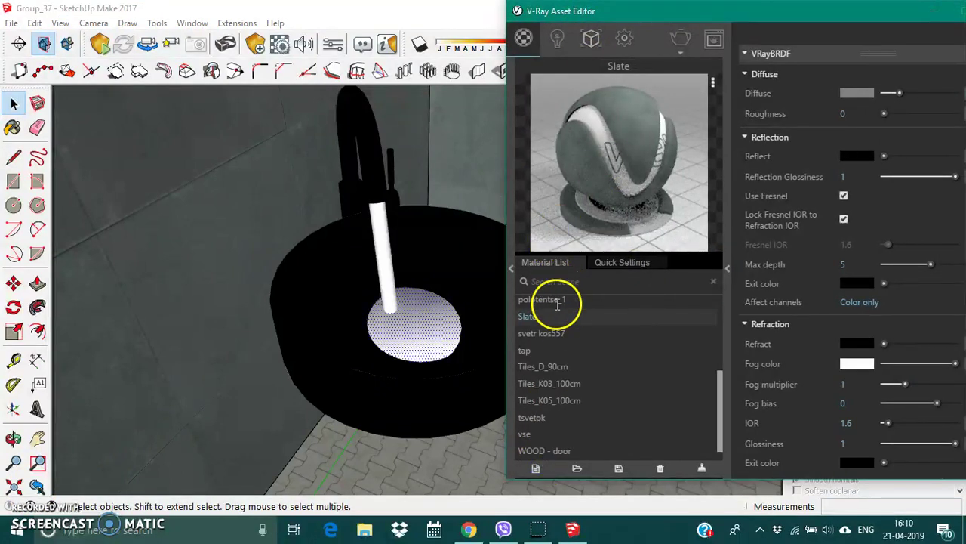
double_click(552, 301)
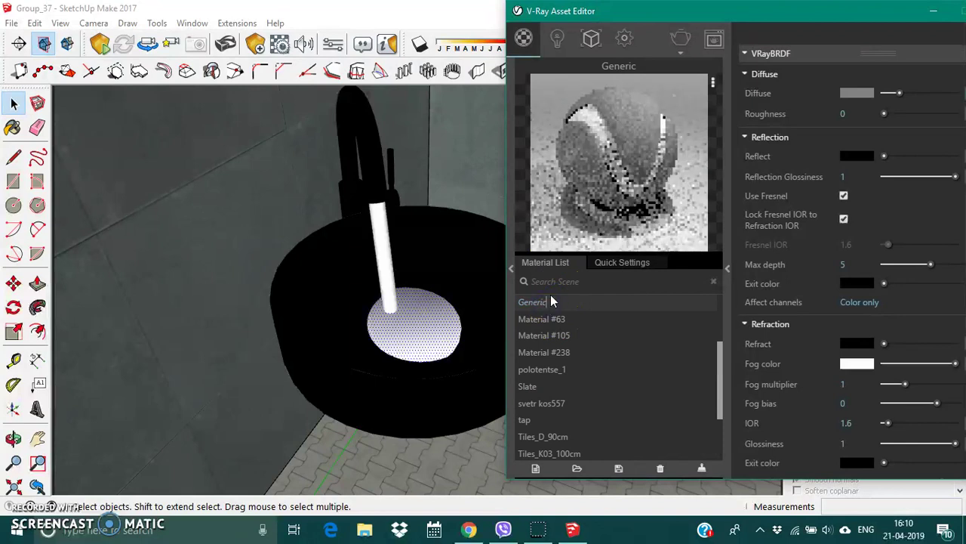
type("to")
type("water")
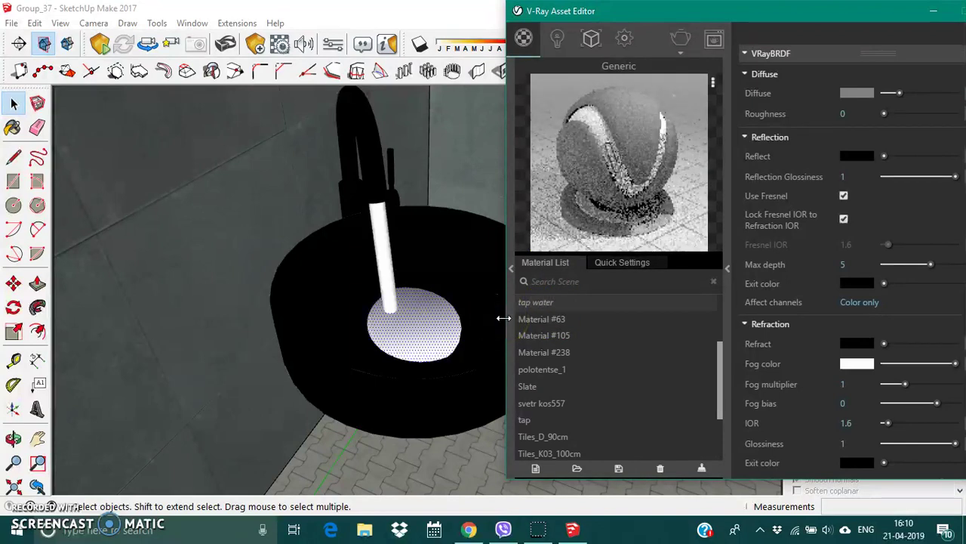
key("Return")
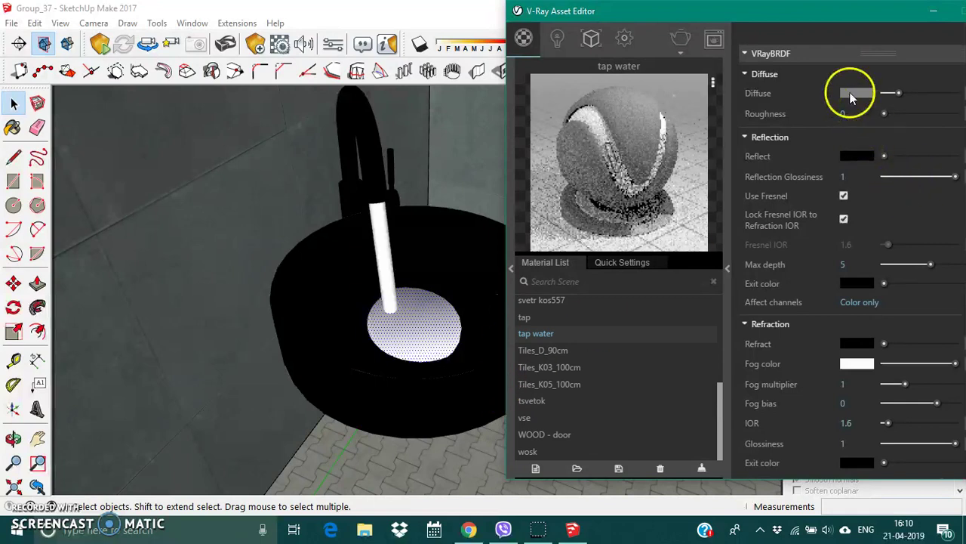
left_click_drag(830, 16, 723, 19)
Step: Delete the default VRayBRDF layer from the tap water material
left_click(886, 56)
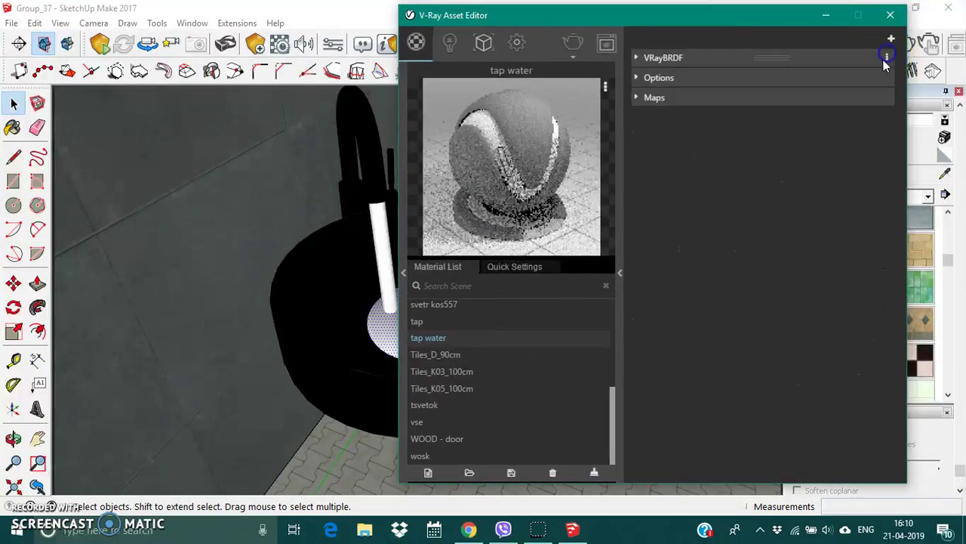
left_click(894, 59)
left_click(887, 55)
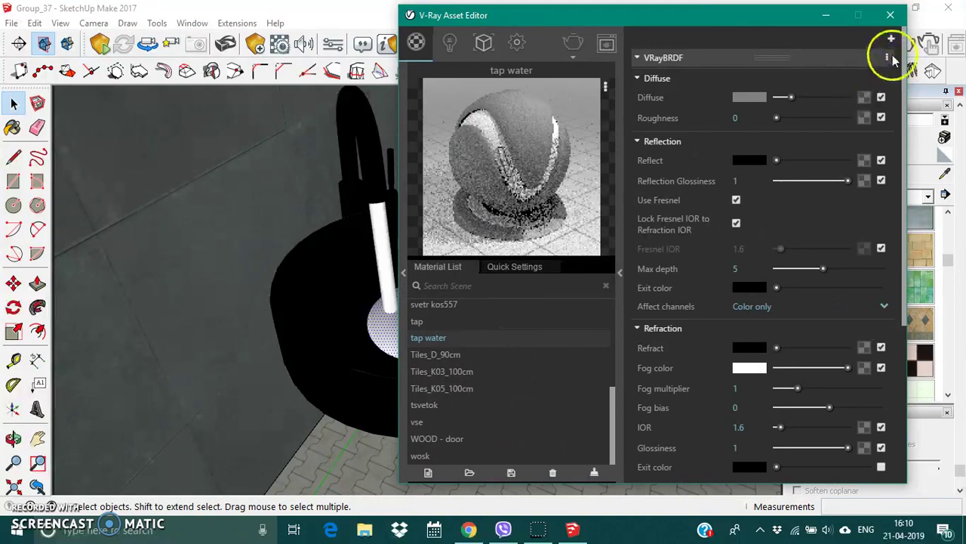
left_click(876, 99)
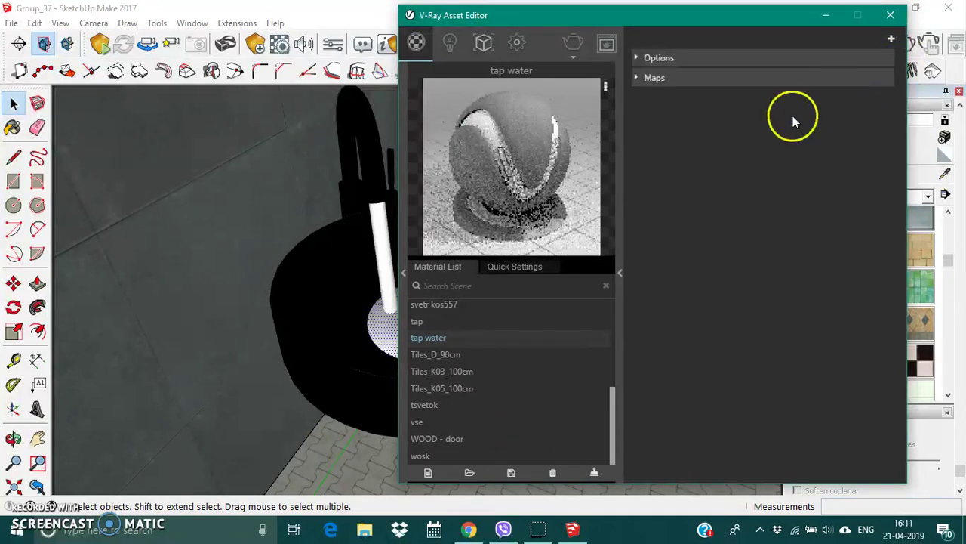
Step: Add Reflection and Refraction layers and expand the Reflection settings
left_click(893, 37)
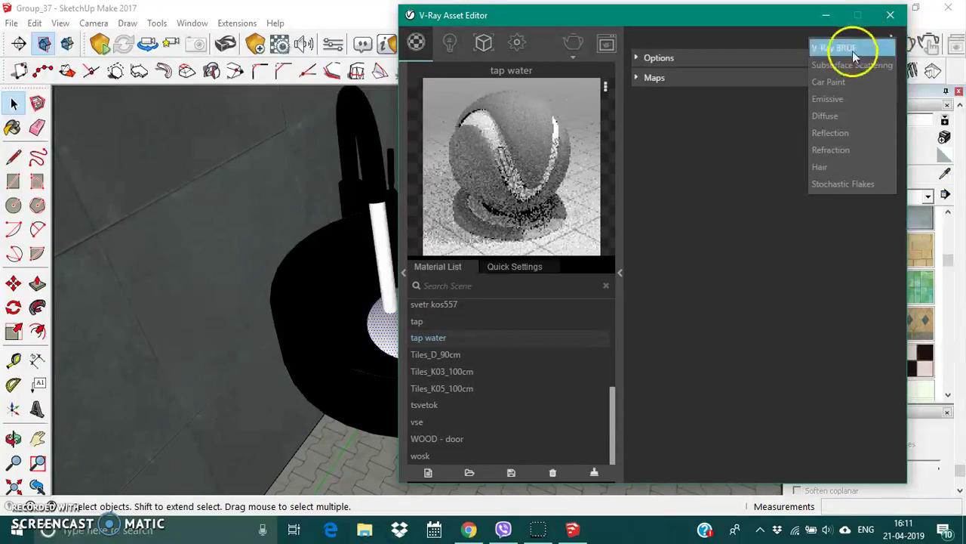
left_click(865, 98)
left_click(891, 38)
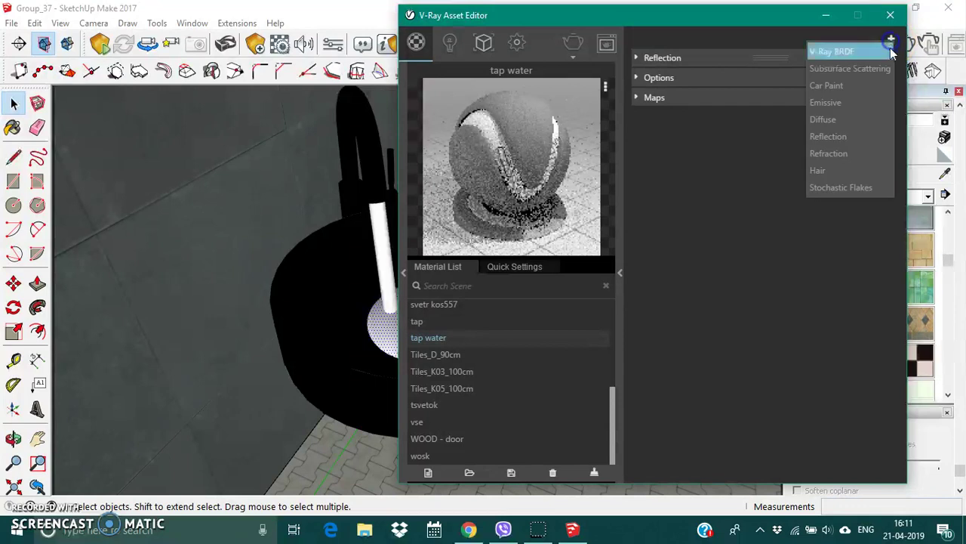
left_click(839, 155)
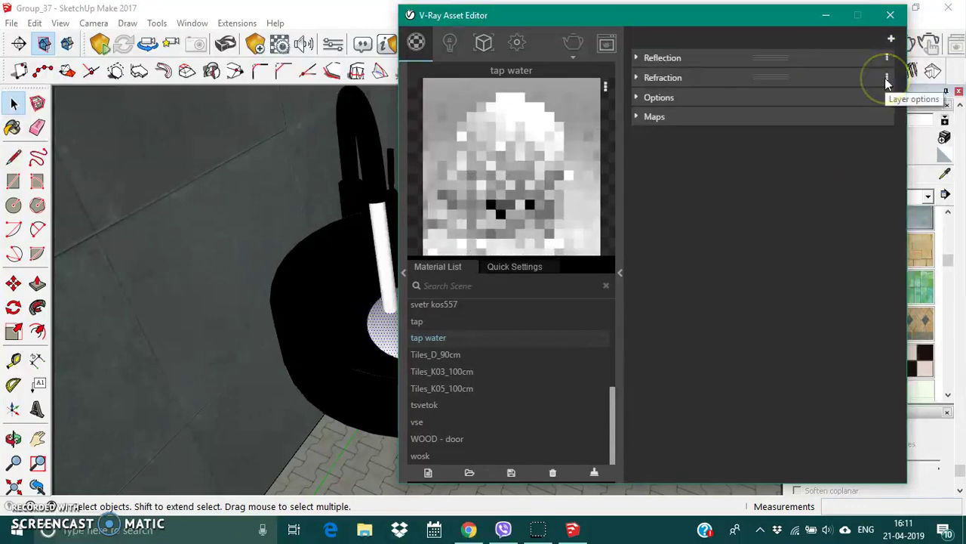
left_click(722, 60)
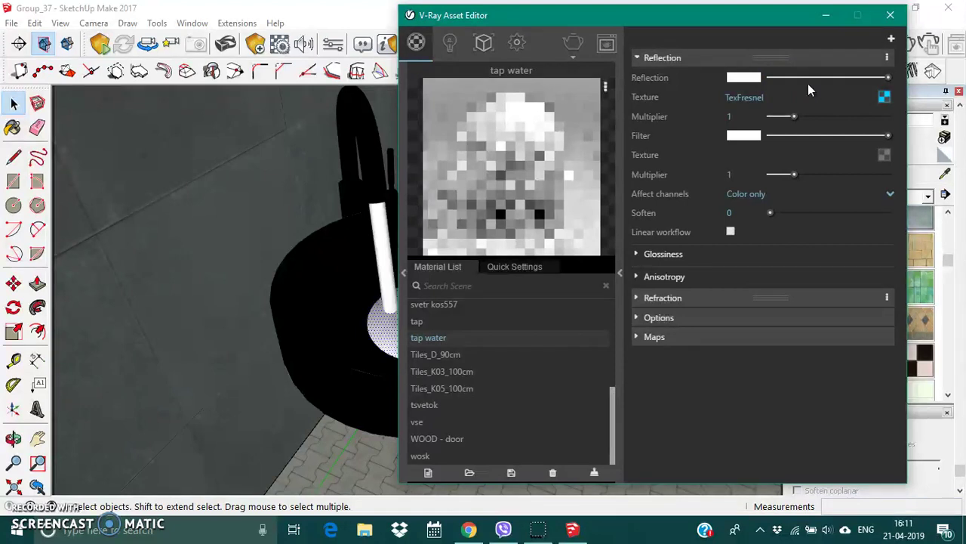
Step: Set the reflection's Fresnel texture IOR to 1.33, then go back to tap water
left_click(884, 96)
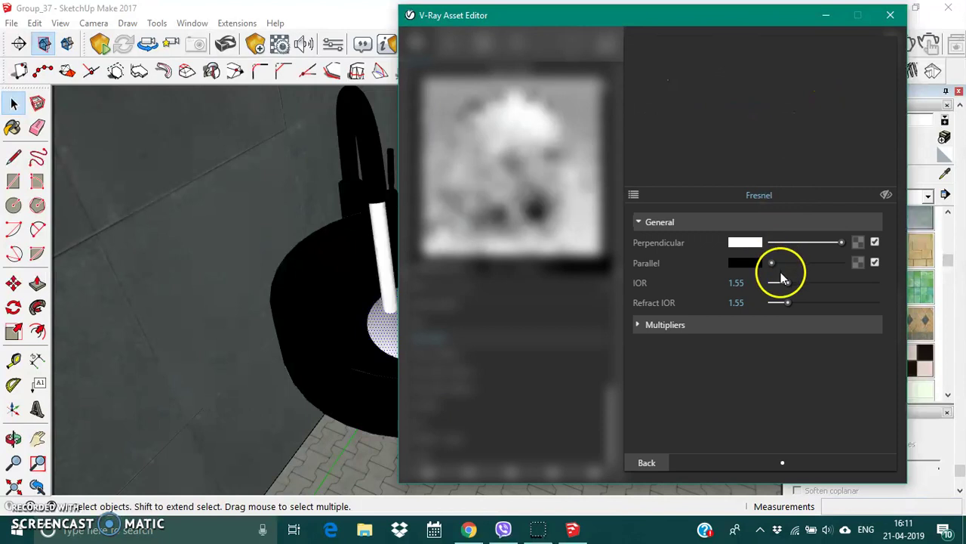
left_click(750, 283)
left_click_drag(750, 282, 703, 289)
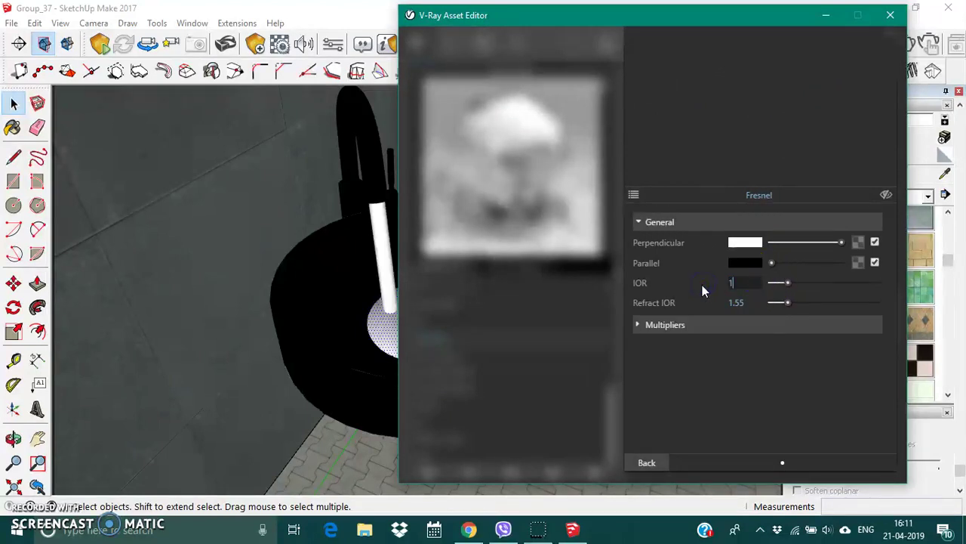
type(".33")
key("Return")
left_click(707, 285)
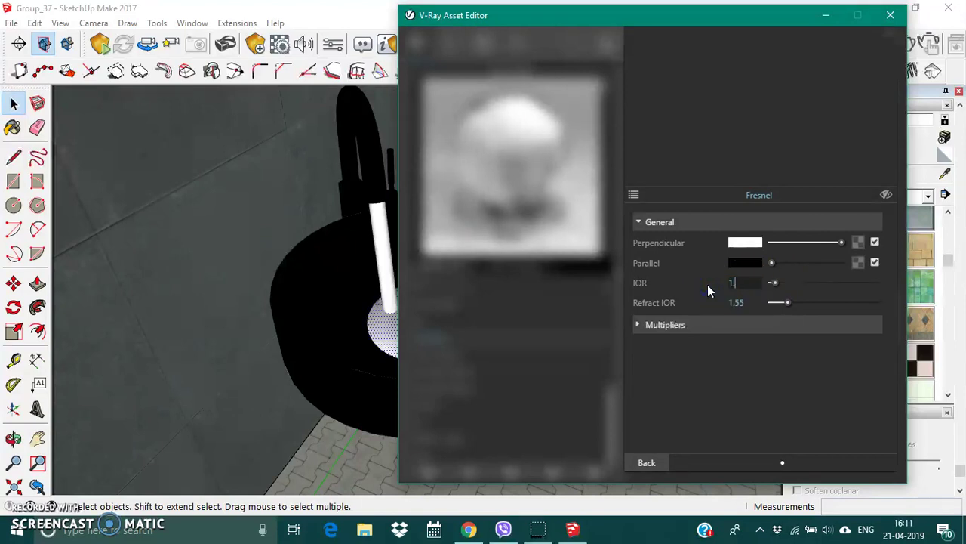
type(".33")
left_click(757, 366)
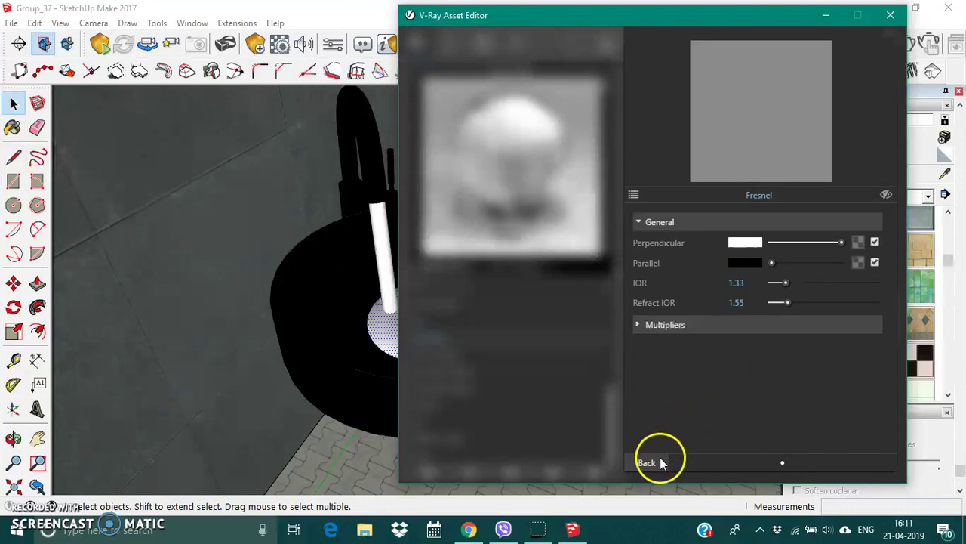
left_click(648, 463)
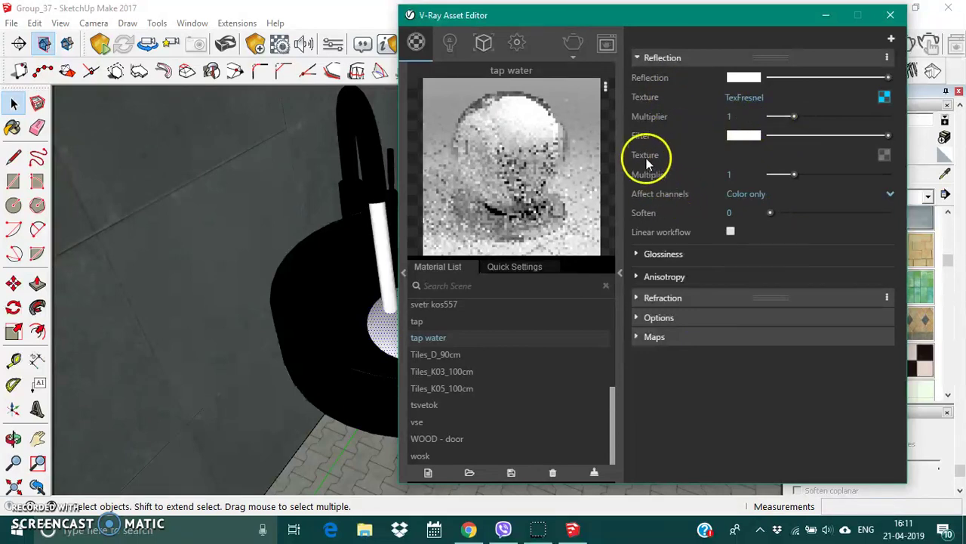
Step: Review the Reflection, Glossiness and Refraction rollouts of tap water
left_click(637, 58)
left_click(637, 58)
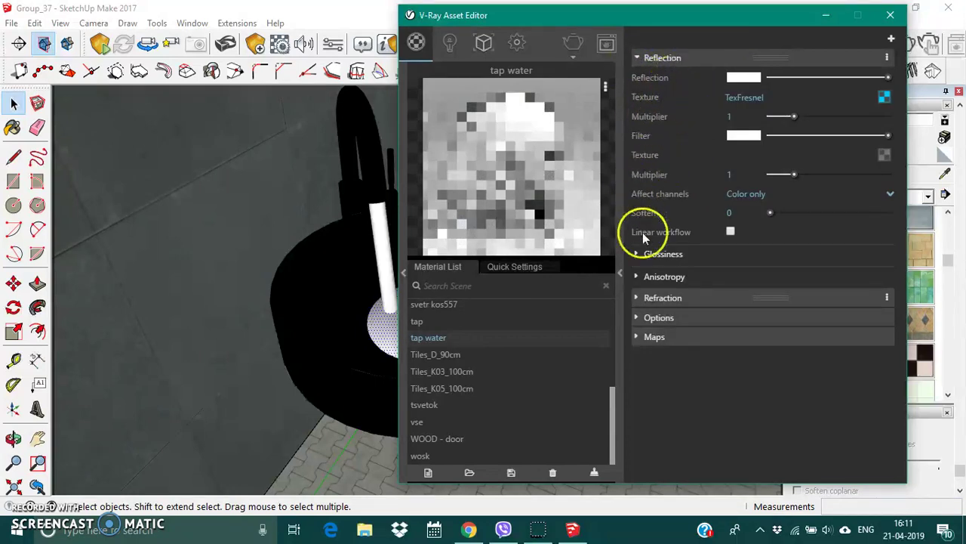
left_click(637, 255)
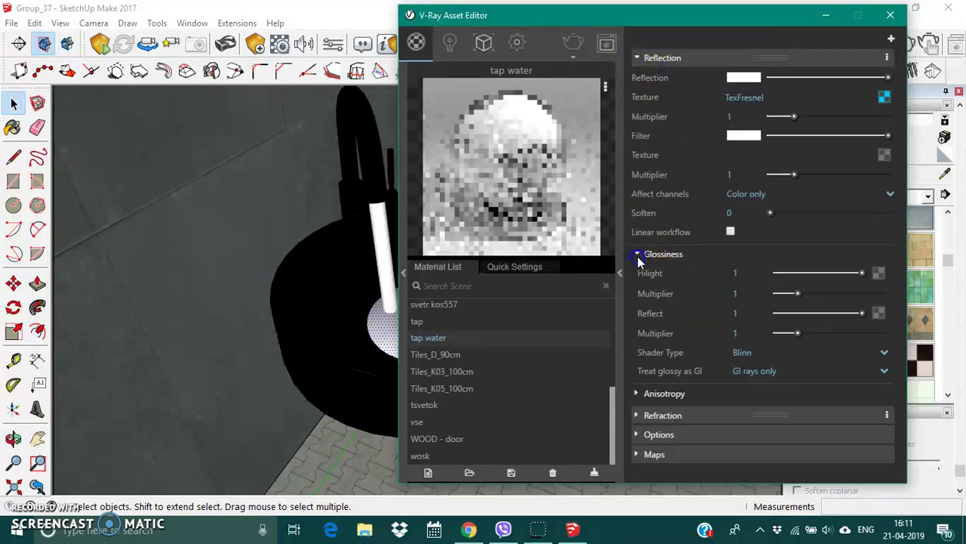
left_click(637, 255)
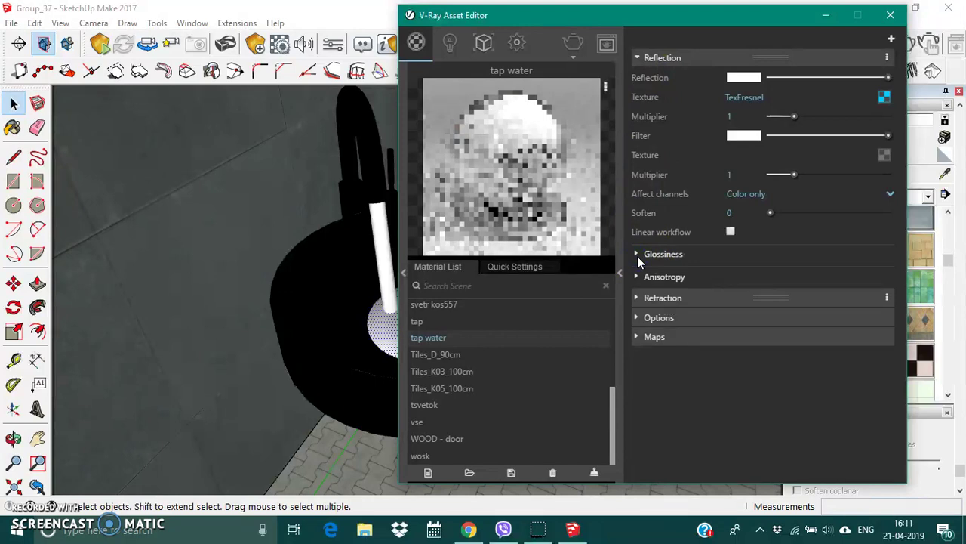
left_click(639, 298)
Step: Add a Diffuse layer to the tap water material
scroll(678, 315, "down", 5)
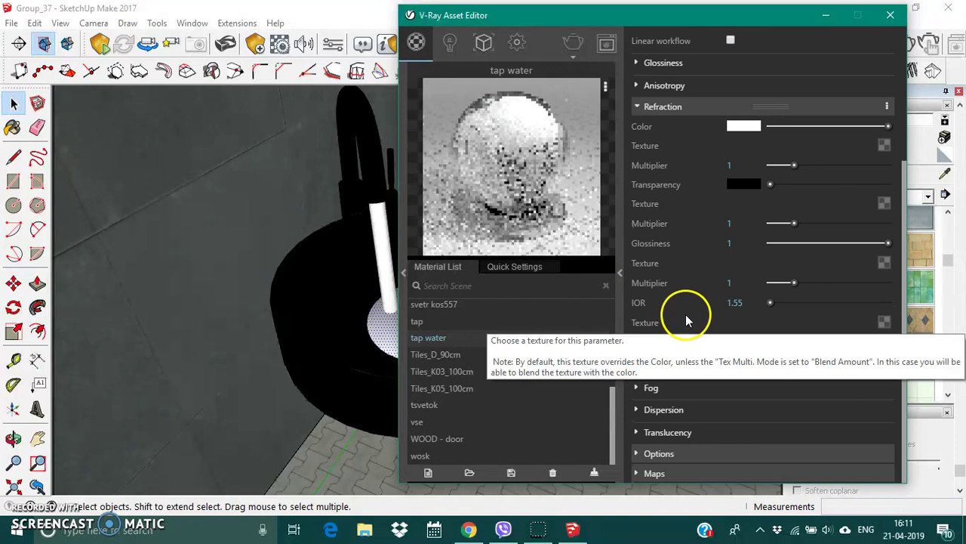
scroll(686, 314, "up", 3)
scroll(692, 308, "up", 2)
left_click(891, 38)
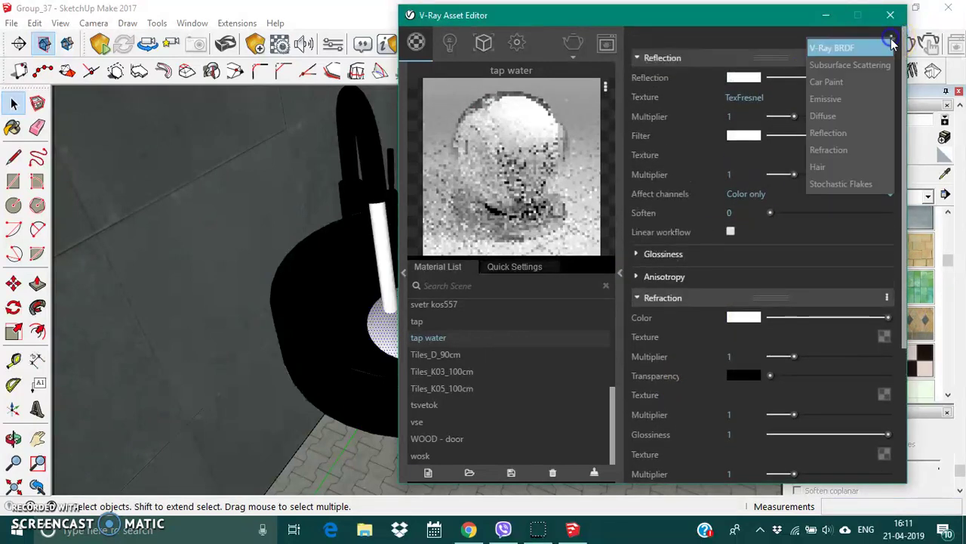
left_click(830, 119)
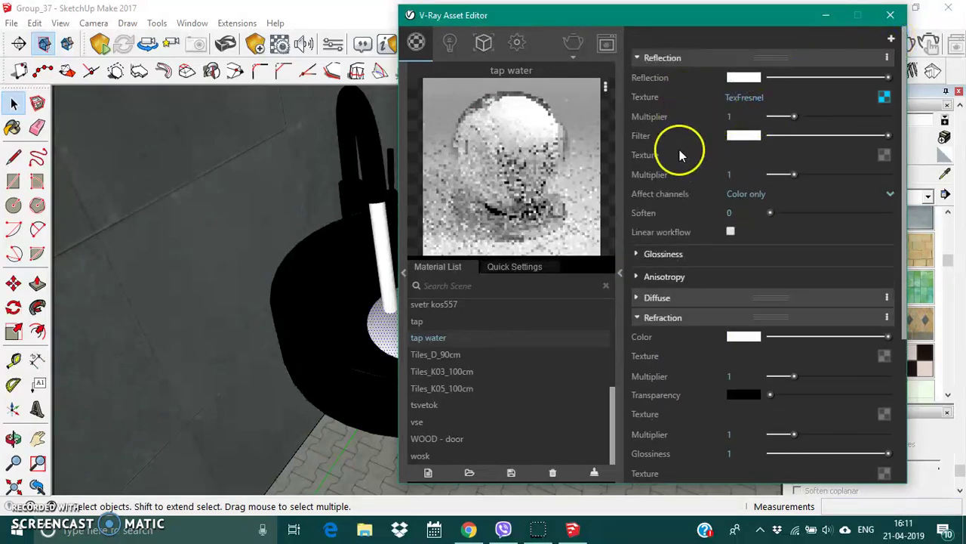
Step: Set the Diffuse Transparency colour to white
scroll(702, 321, "down", 3)
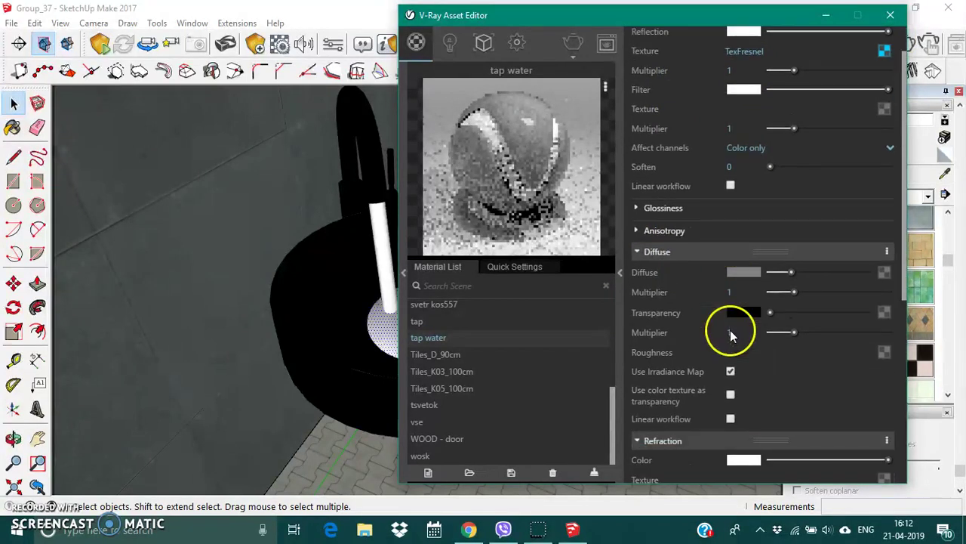
left_click(747, 287)
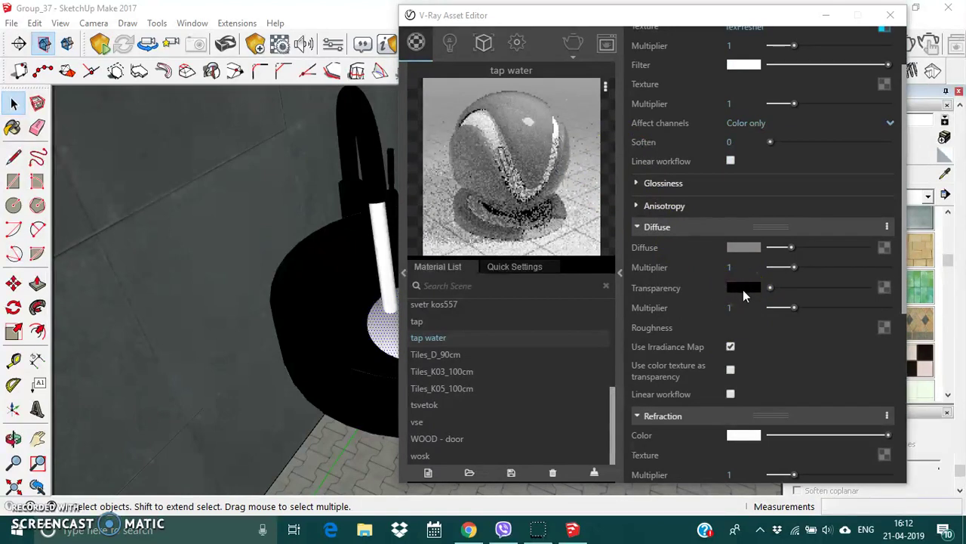
left_click(744, 286)
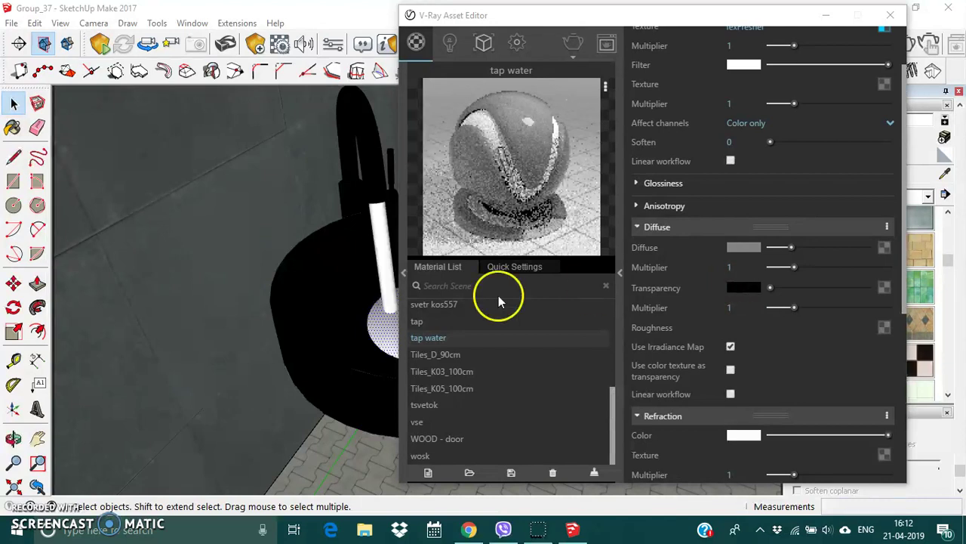
left_click(549, 149)
left_click(433, 247)
left_click(659, 241)
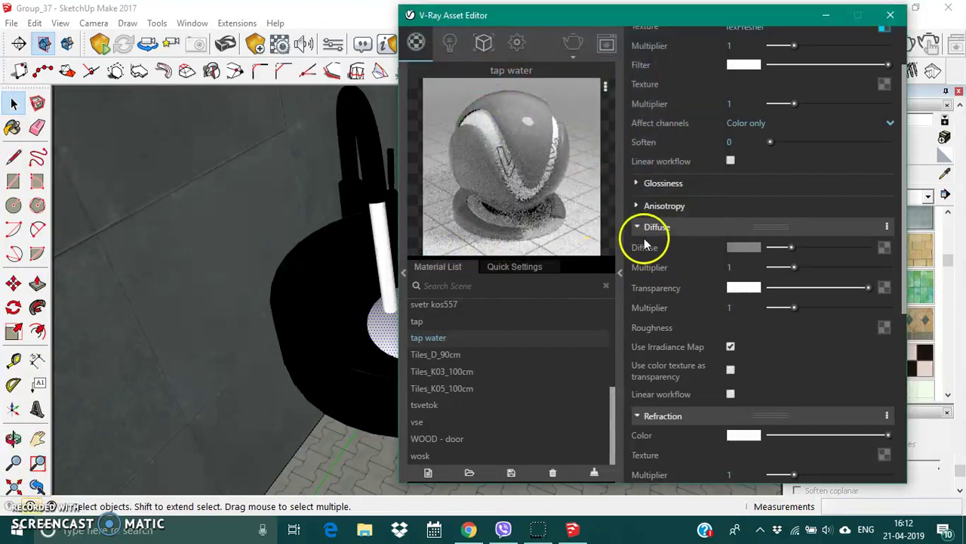
left_click(637, 227)
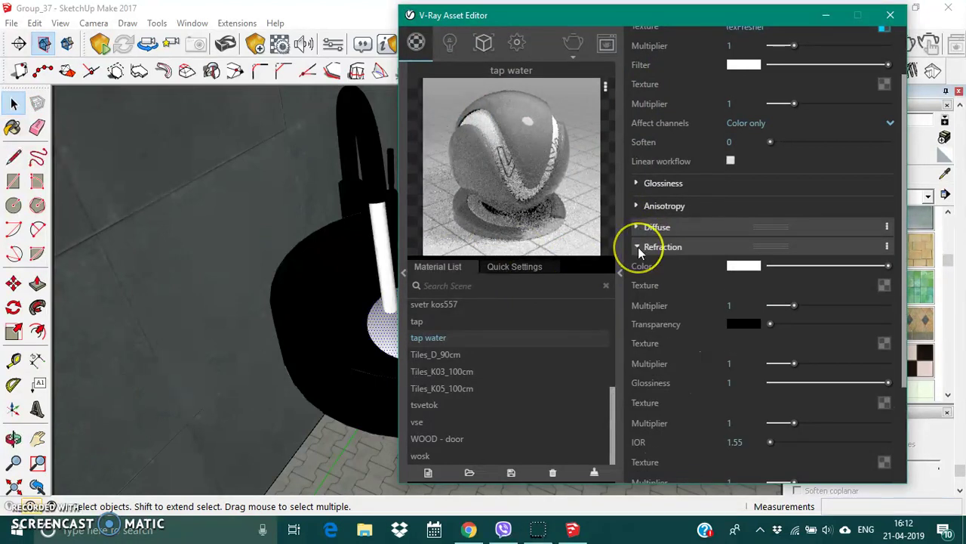
Step: Change the Refraction Multiplier to 1.33
left_click(772, 304)
left_click(758, 304)
key("BackSpace")
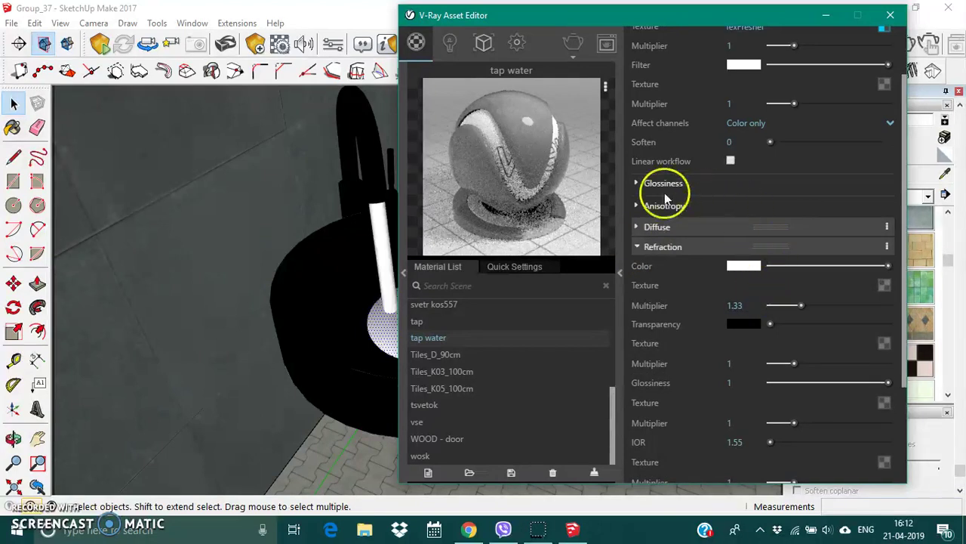
scroll(665, 195, "down", 1)
scroll(682, 173, "up", 2)
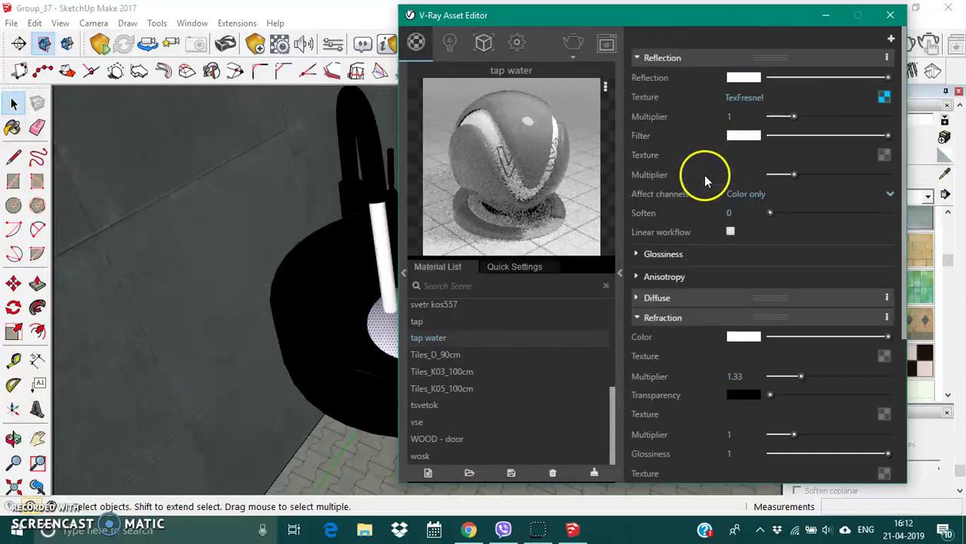
Step: Paint the water cylinder under the tap with tap water, then select it
left_click(638, 58)
left_click(636, 59)
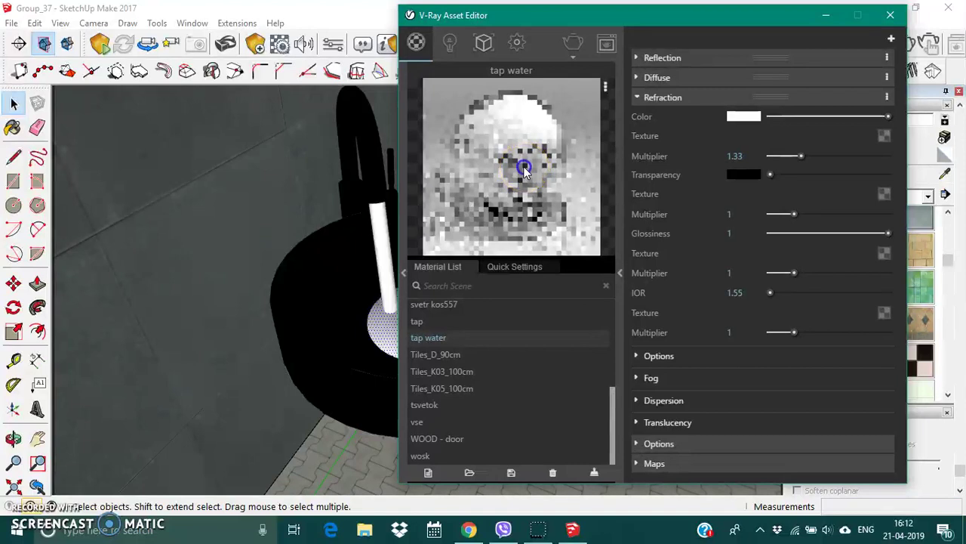
left_click(891, 15)
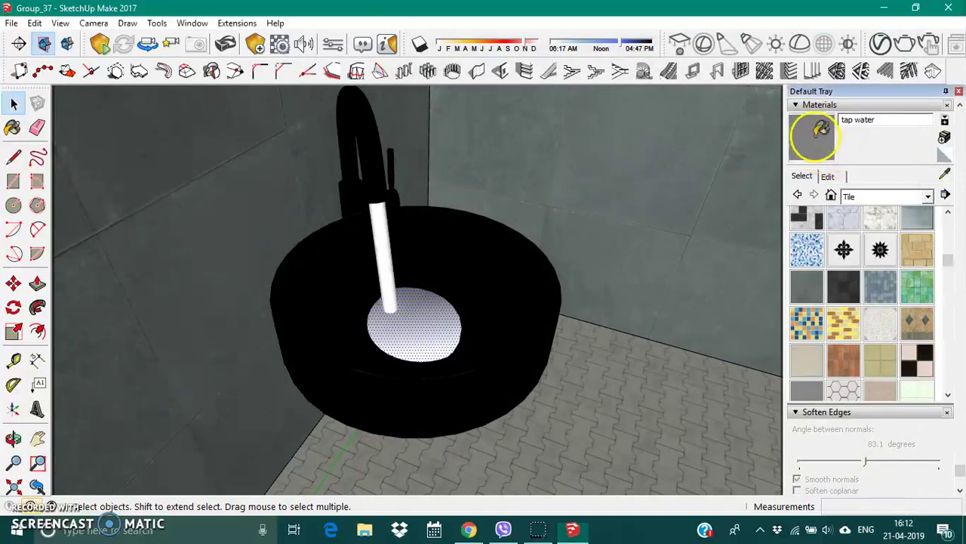
left_click(821, 130)
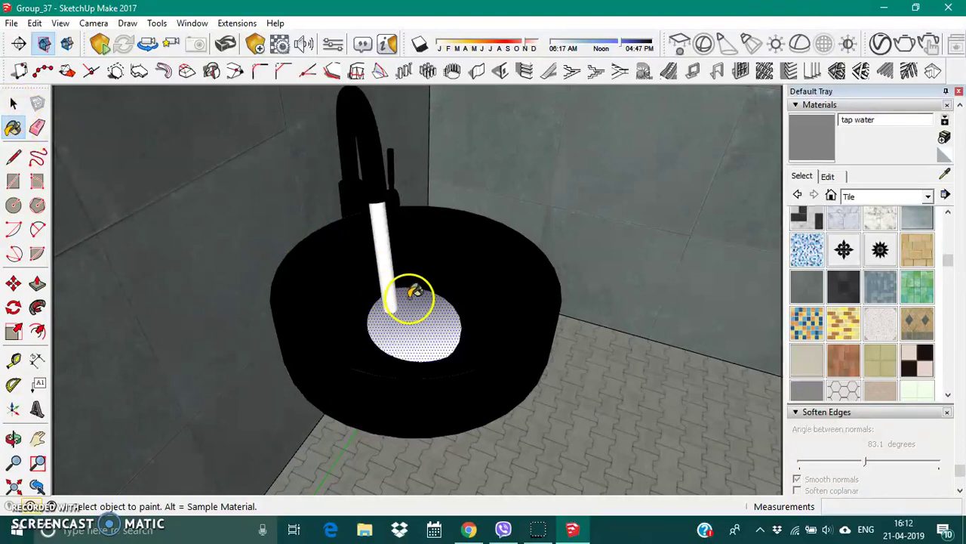
left_click(390, 320)
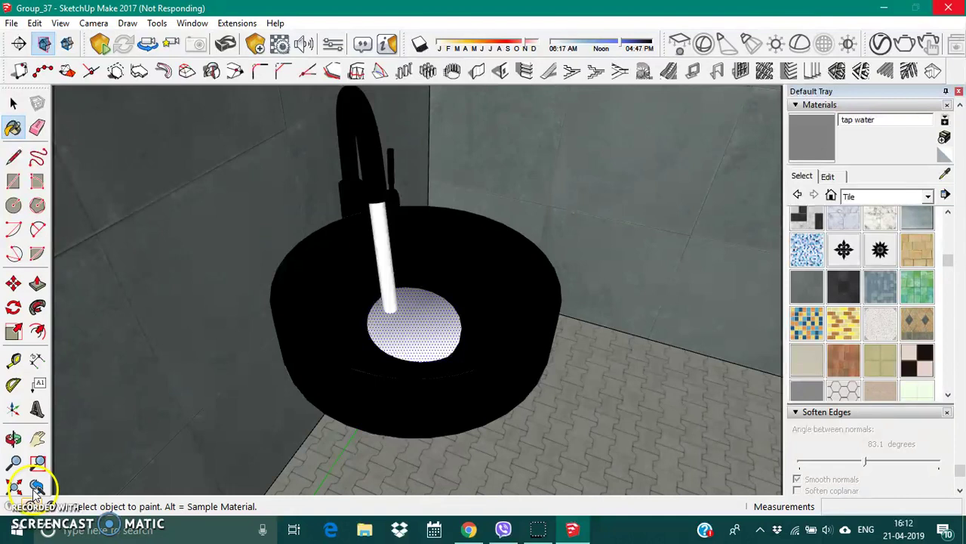
key("space")
left_click(386, 272)
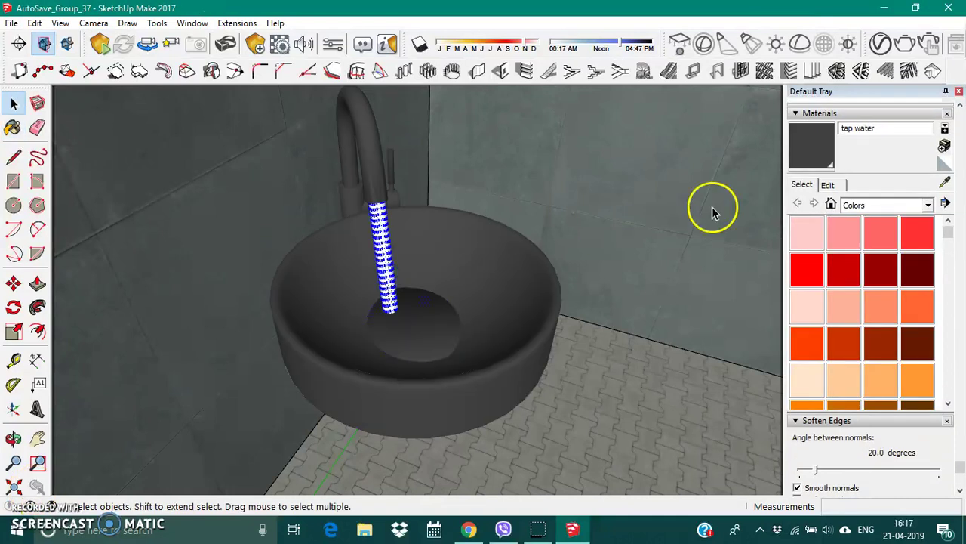
Step: Paint the water stream with the tap water material
left_click(825, 150)
left_click(388, 250)
middle_click_drag(459, 294, 486, 235)
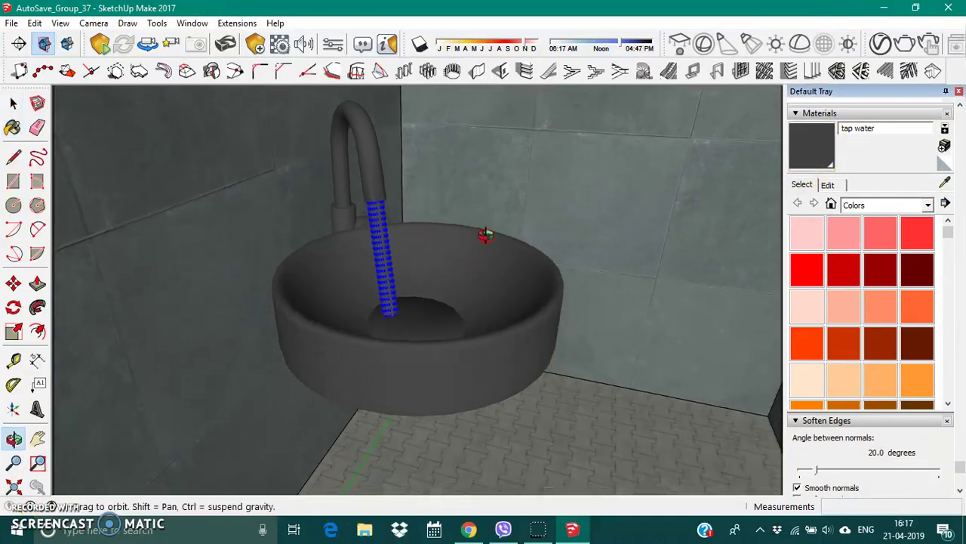
scroll(485, 235, "up", 3)
scroll(453, 282, "down", 3)
middle_click_drag(436, 287, 426, 331)
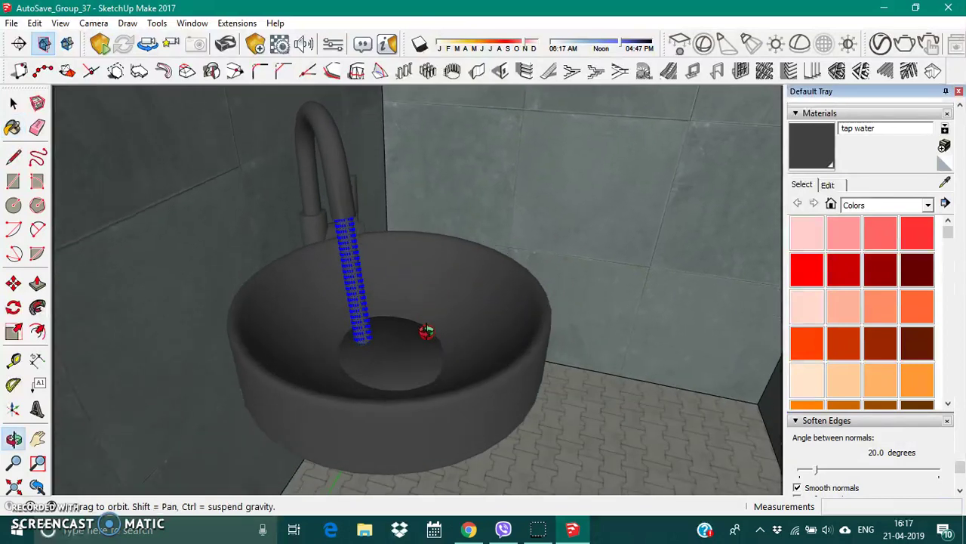
Step: Fit the tiled room in view and drag a V-Ray rectangle light from the opening's top corner to its bottom corner
left_click(14, 103)
scroll(485, 277, "down", 3)
scroll(366, 302, "down", 2)
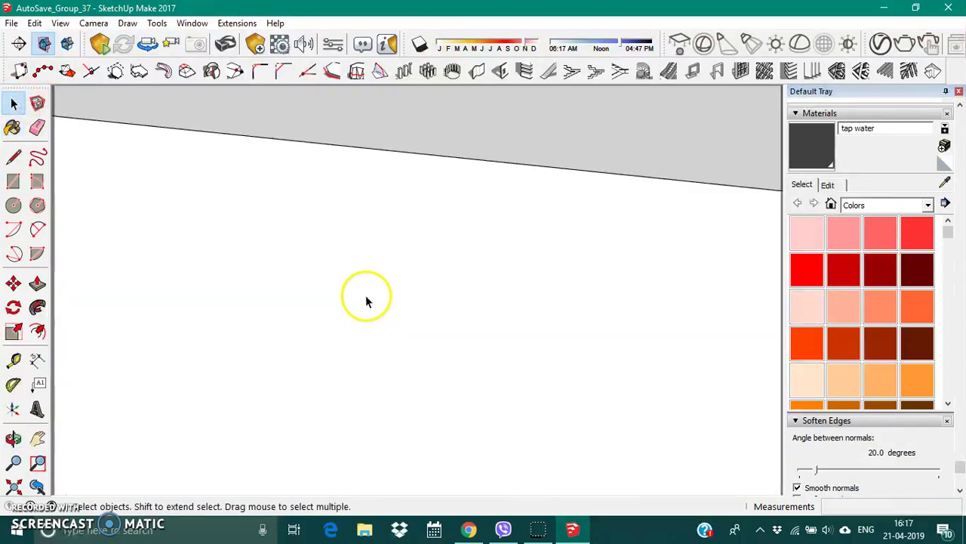
left_click(13, 487)
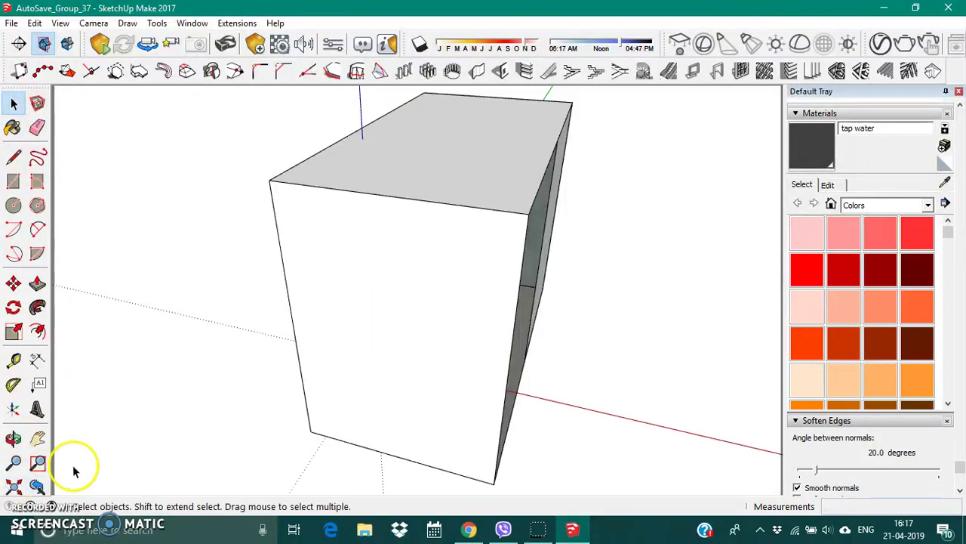
middle_click_drag(625, 328, 455, 312)
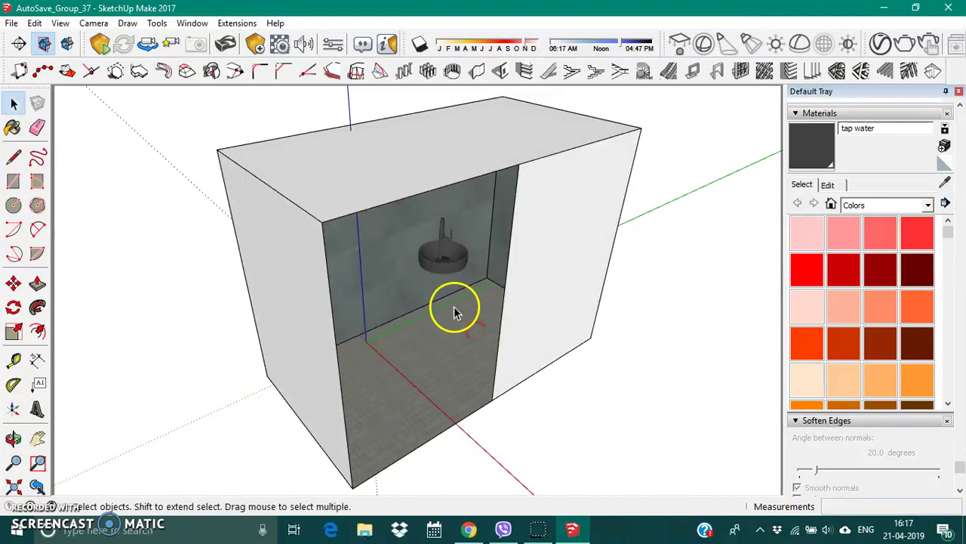
scroll(528, 291, "down", 1)
scroll(533, 302, "up", 1)
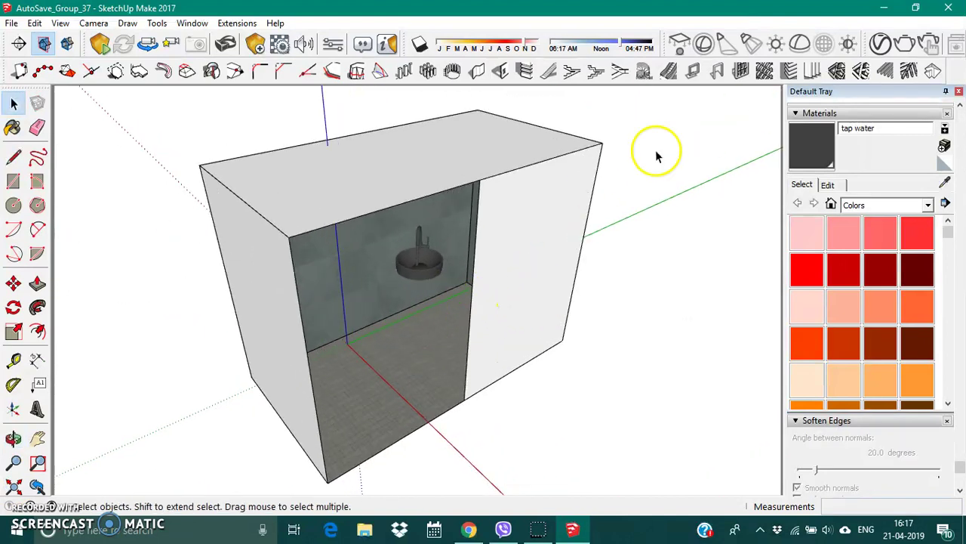
left_click(683, 48)
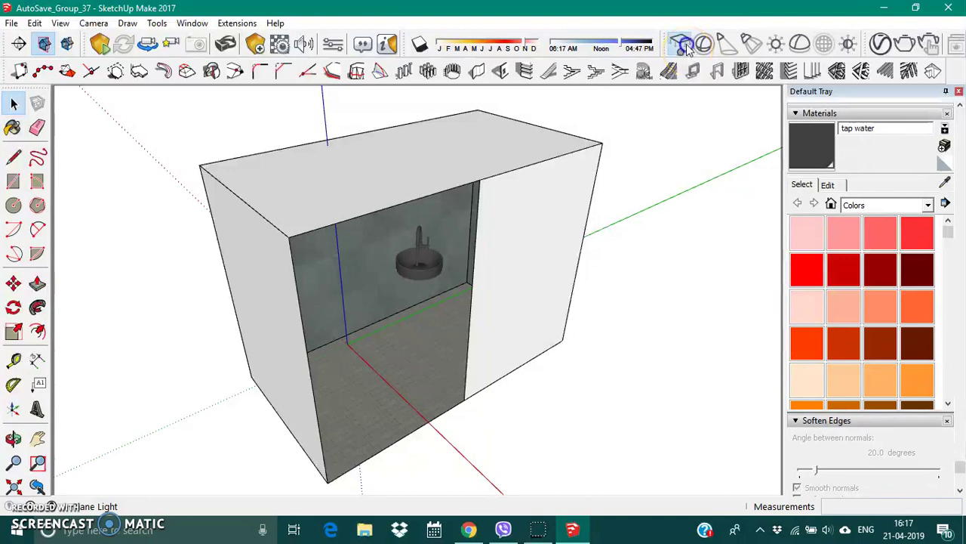
left_click(483, 187)
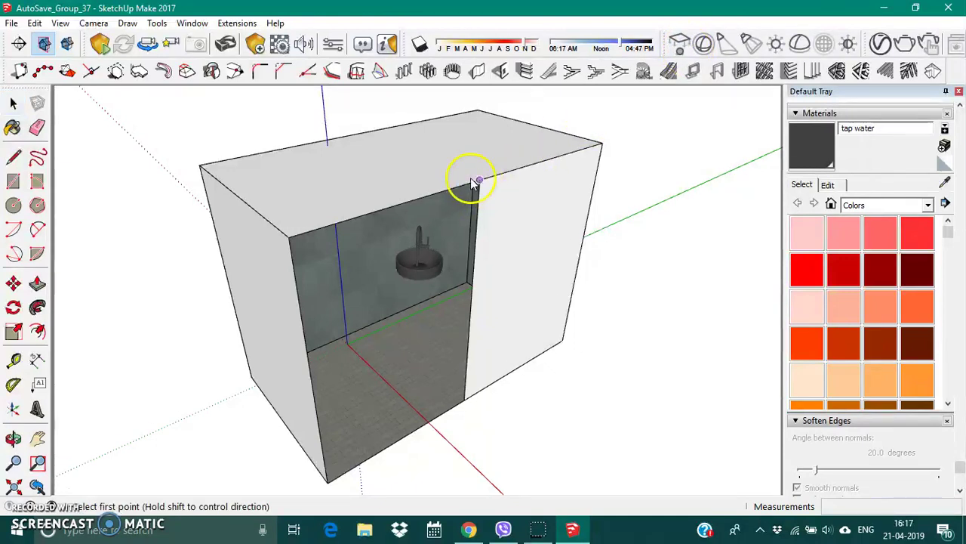
left_click_drag(483, 187, 330, 487)
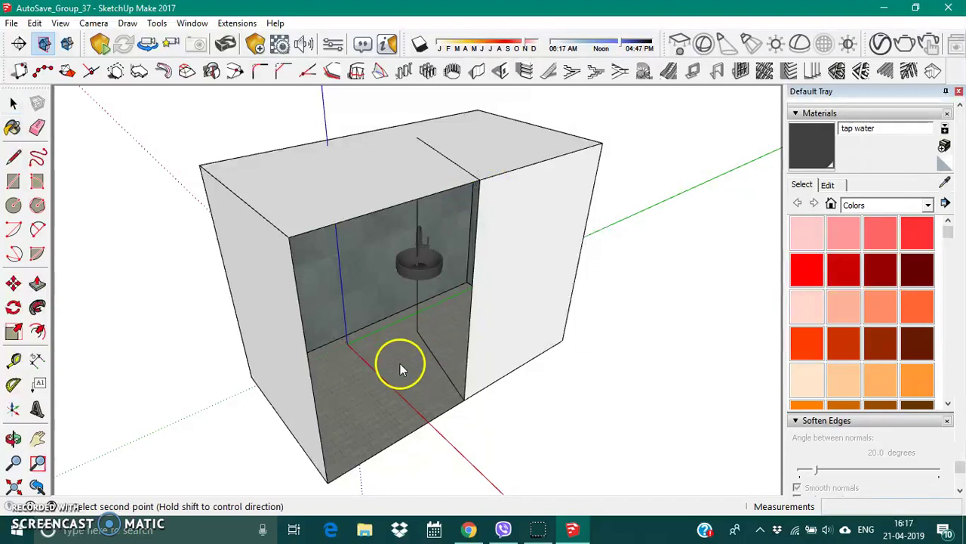
left_click(326, 483)
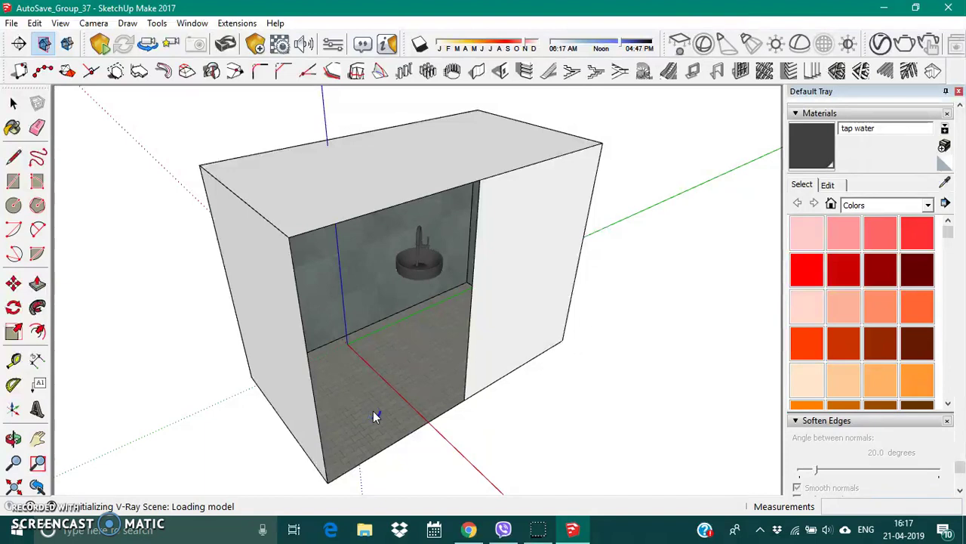
Step: Set the V-Ray Rectangle Light's intensity to 82.4 in the Asset Editor
left_click(12, 106)
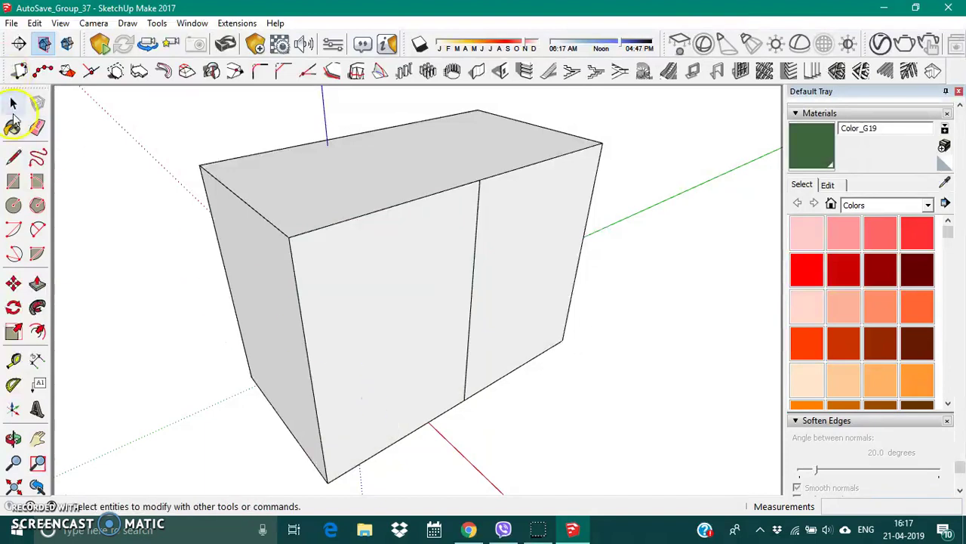
left_click(881, 44)
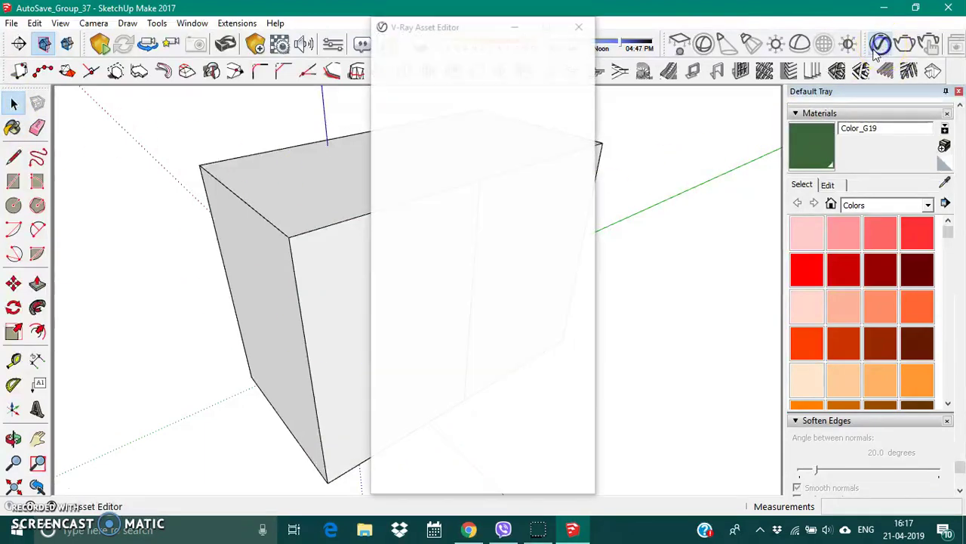
left_click(420, 56)
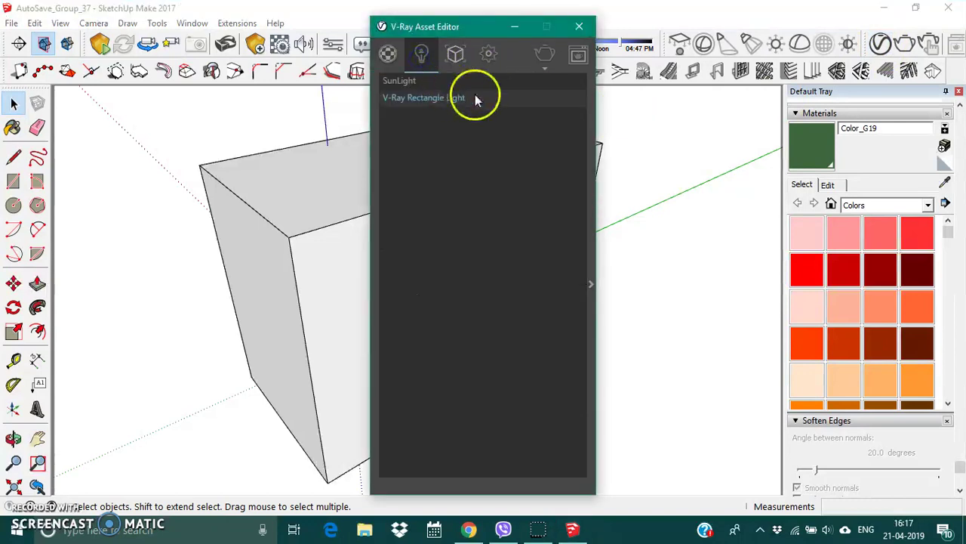
left_click(591, 283)
left_click_drag(753, 148, 835, 149)
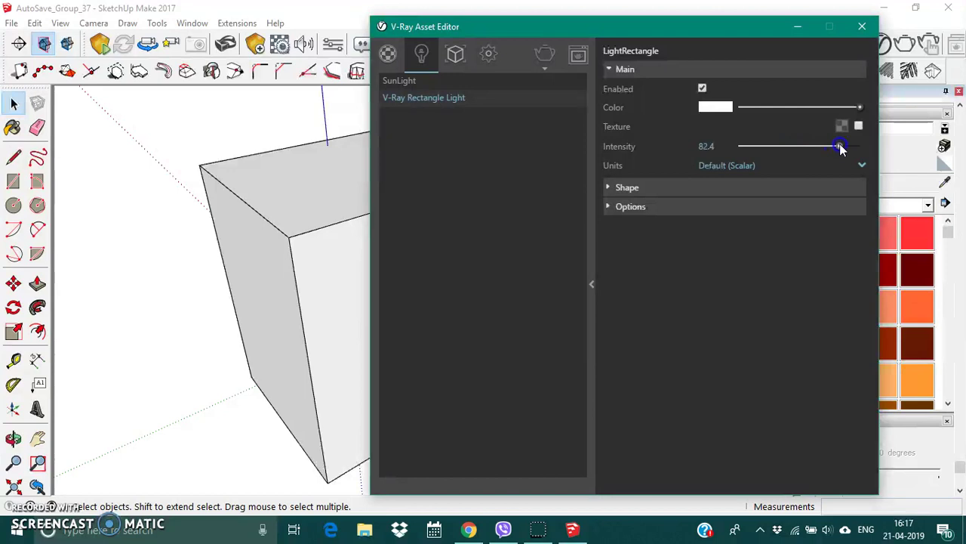
left_click_drag(718, 146, 677, 153)
Step: Set the light's Light Portal option to Simple portal light and close the Asset Editor
left_click(610, 207)
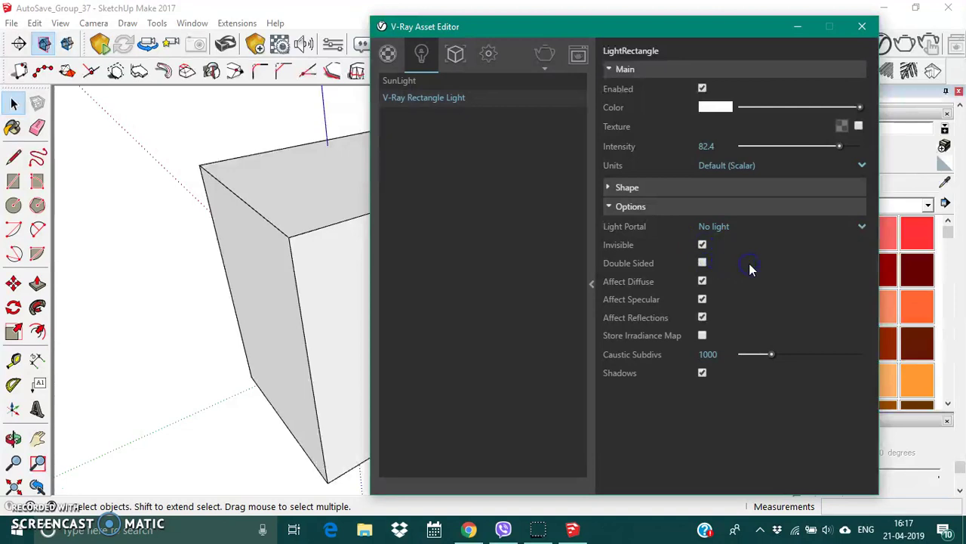
left_click(722, 226)
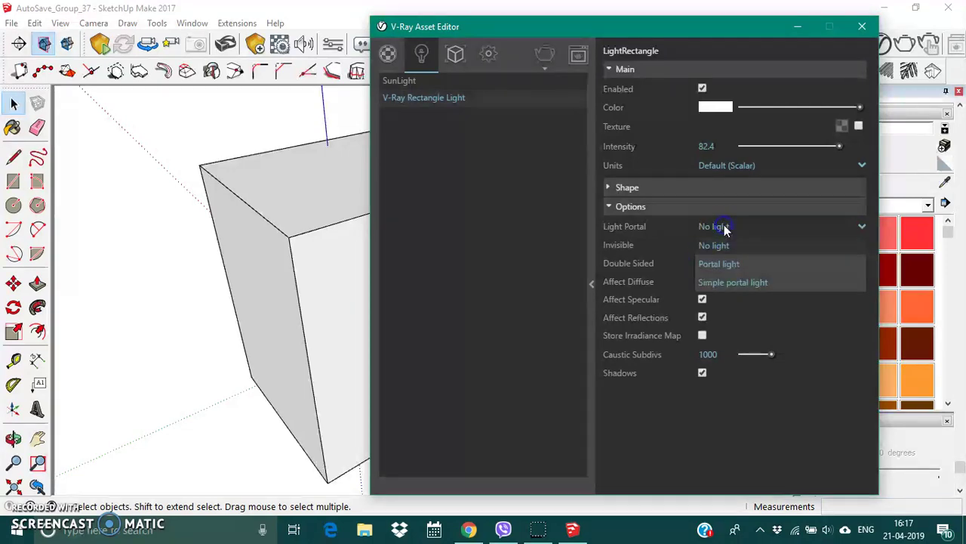
left_click(729, 285)
left_click(609, 188)
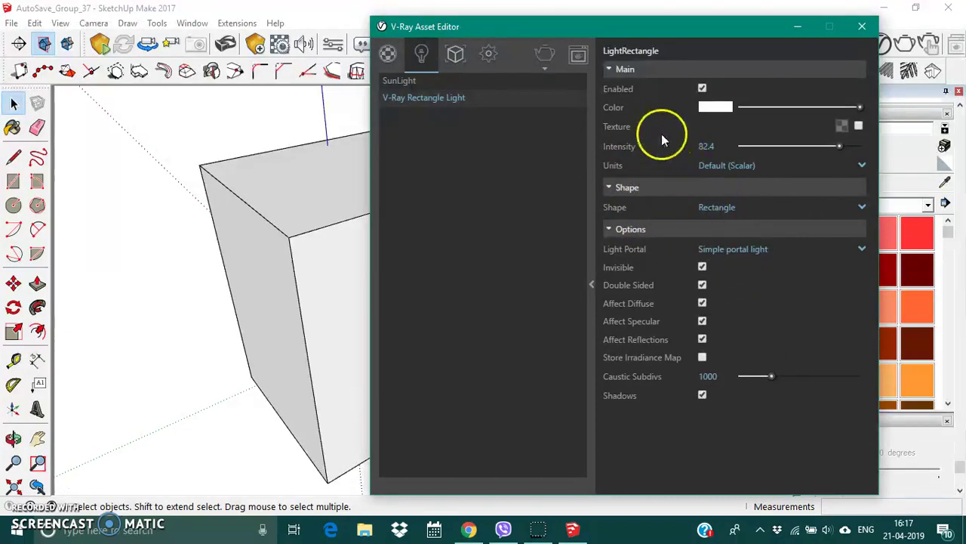
left_click(861, 26)
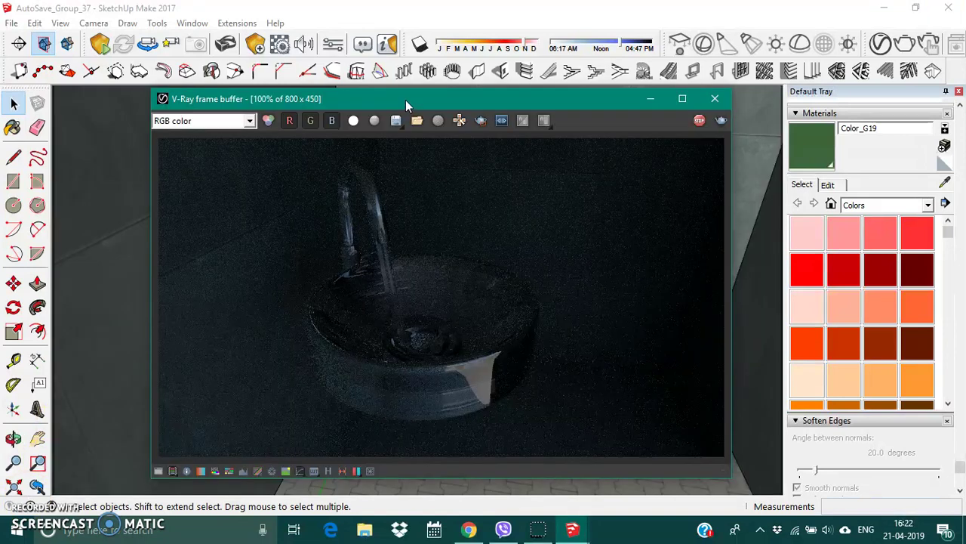
Step: Arrange the V-Ray frame buffer and progress windows while the sink render finishes
mouse_move(406, 103)
left_mouse_down()
mouse_move(278, 162)
mouse_move(732, 115)
left_mouse_up()
mouse_move(401, 136)
left_mouse_down()
mouse_move(56, 73)
mouse_move(102, 72)
left_mouse_up()
left_click(446, 106)
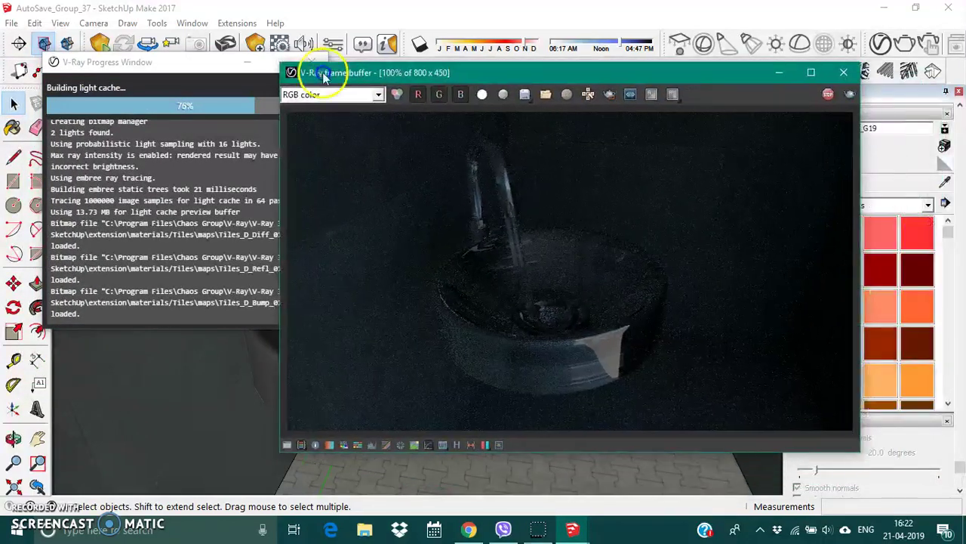
left_click_drag(476, 111, 291, 86)
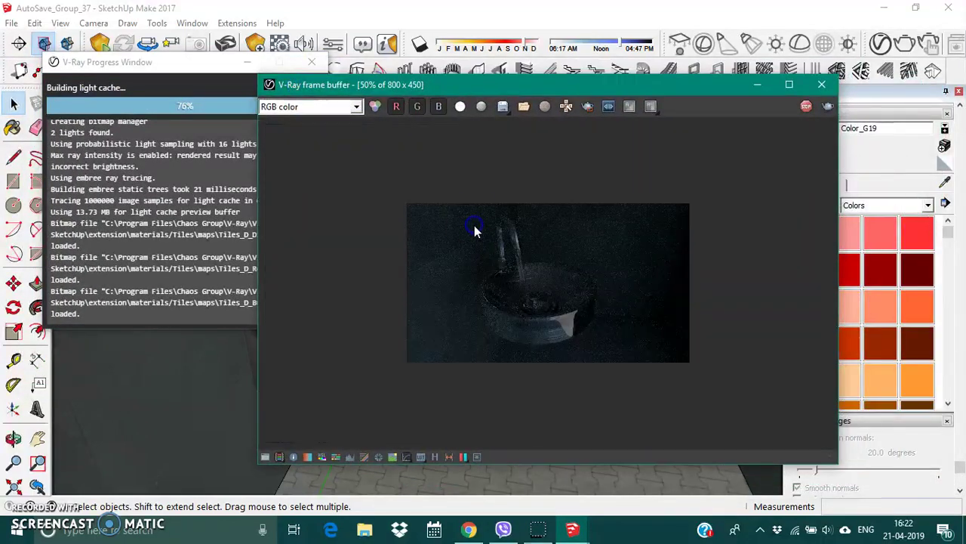
left_click(526, 230)
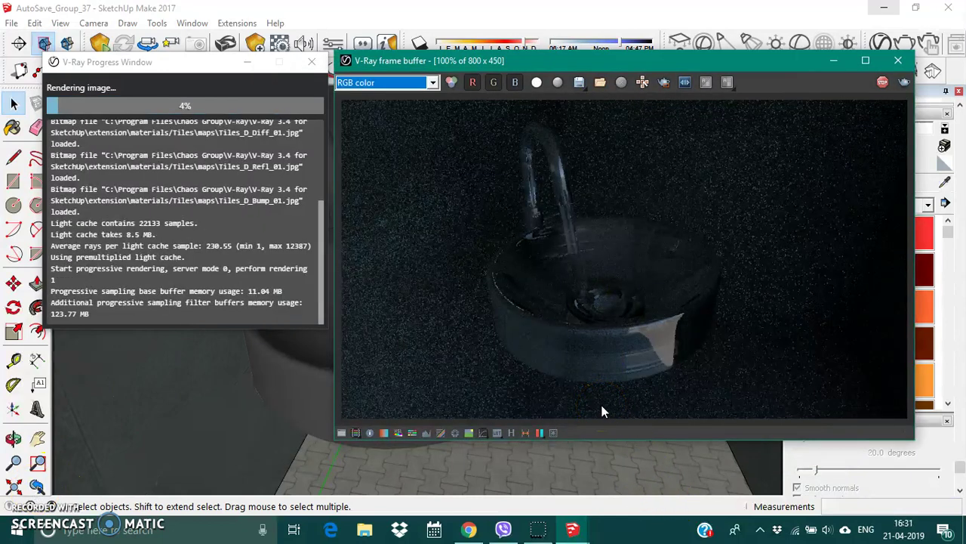
scroll(594, 331, "down", 3)
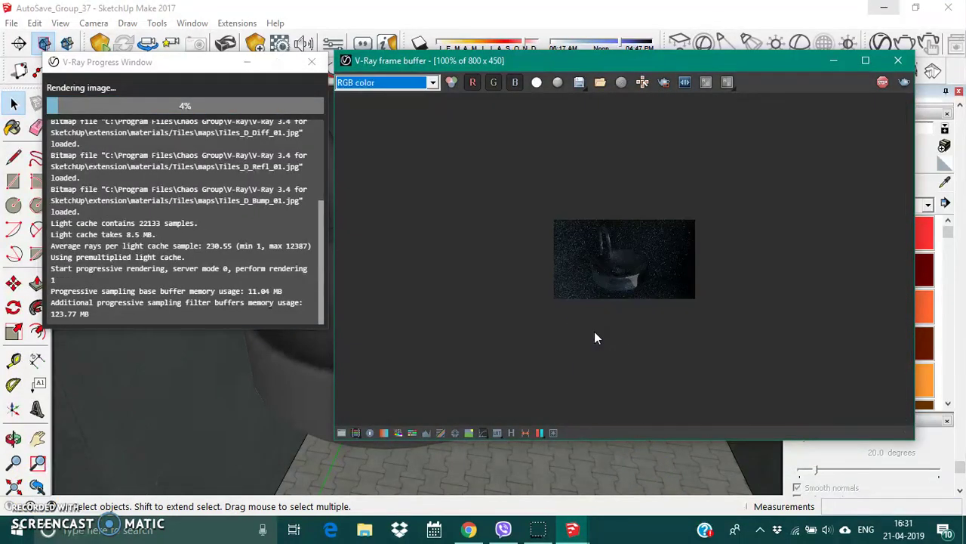
scroll(594, 331, "up", 1)
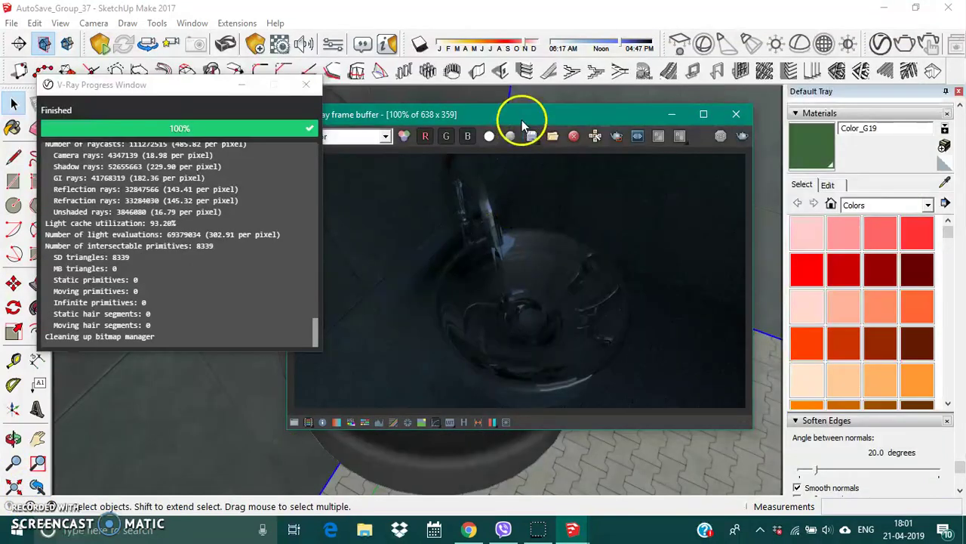
left_click_drag(521, 119, 616, 104)
scroll(619, 202, "down", 1)
scroll(620, 202, "up", 1)
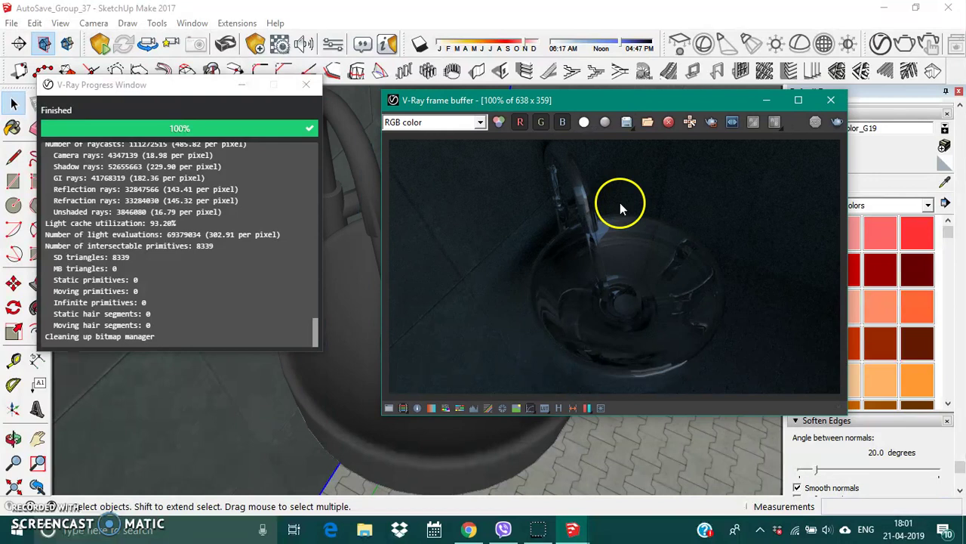
Step: Show the Denoiser channel in the frame buffer, then start a new render of the sink1 model
left_click(457, 124)
left_click(442, 162)
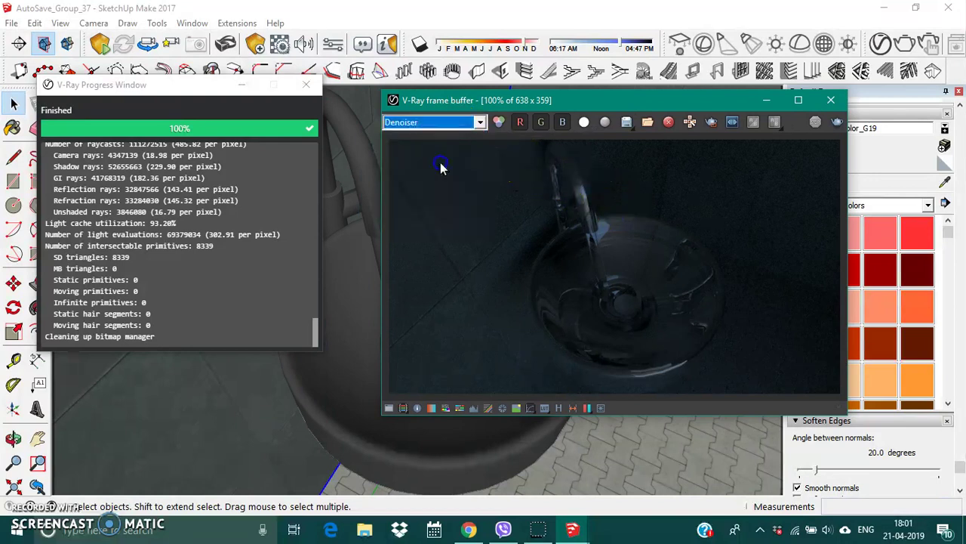
scroll(578, 219, "down", 1)
scroll(578, 218, "up", 1)
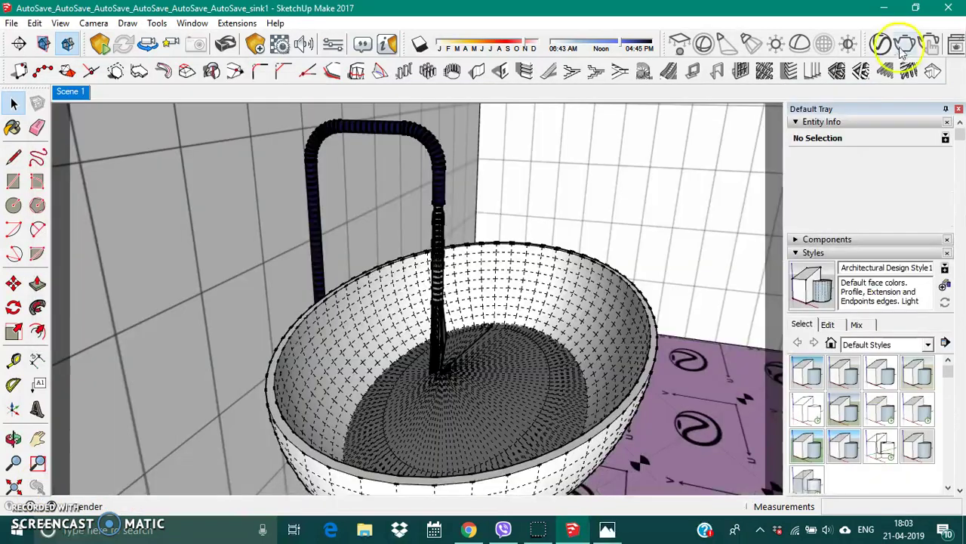
left_click(902, 46)
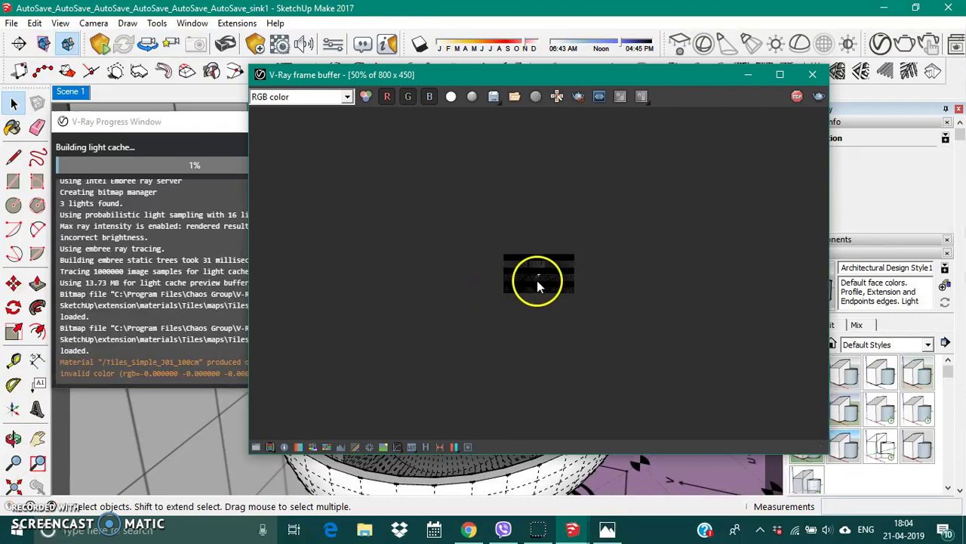
Step: Zoom the frame buffer in and out and reposition its window while the light cache builds
scroll(542, 279, "up", 1)
scroll(544, 278, "up", 2)
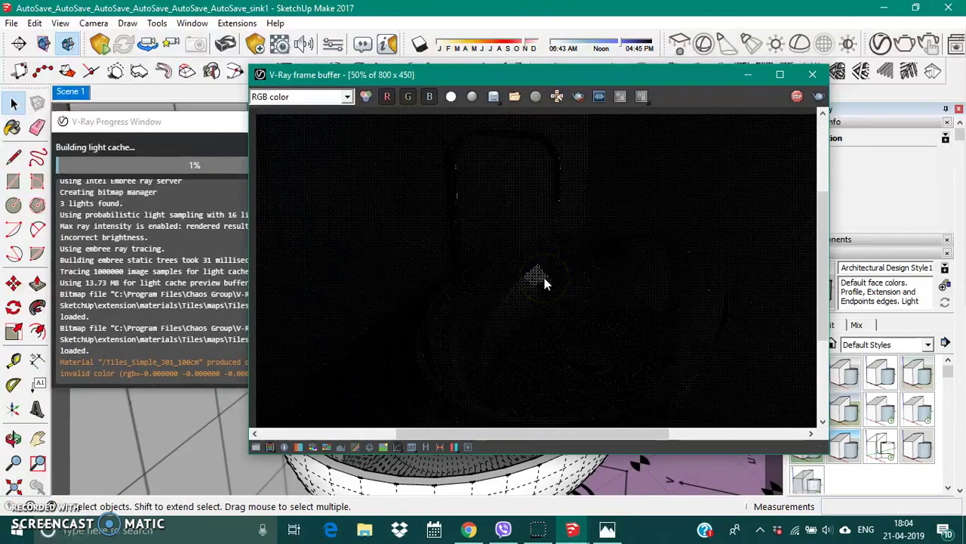
scroll(544, 278, "up", 2)
scroll(544, 277, "down", 2)
scroll(545, 277, "up", 1)
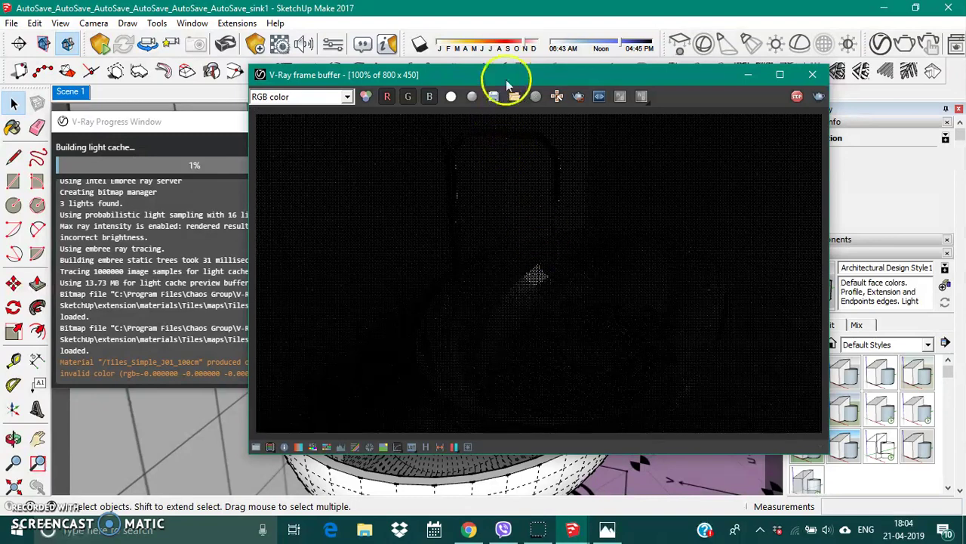
left_click_drag(511, 76, 481, 67)
scroll(549, 227, "down", 1)
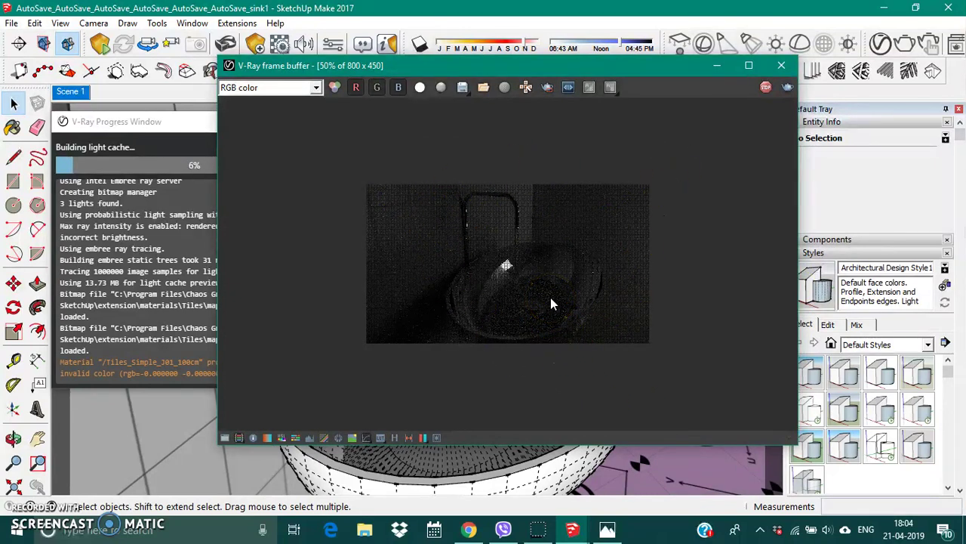
scroll(550, 299, "up", 1)
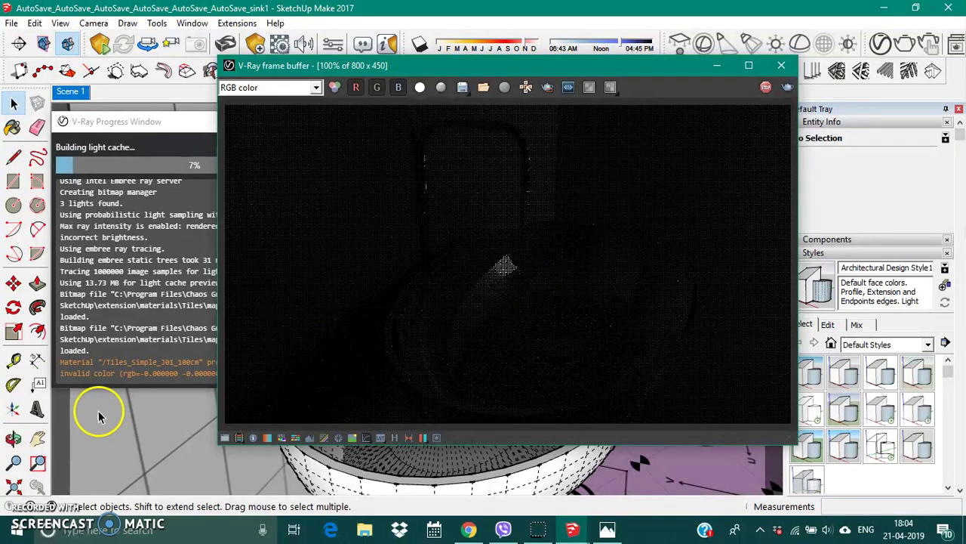
scroll(401, 306, "down", 1)
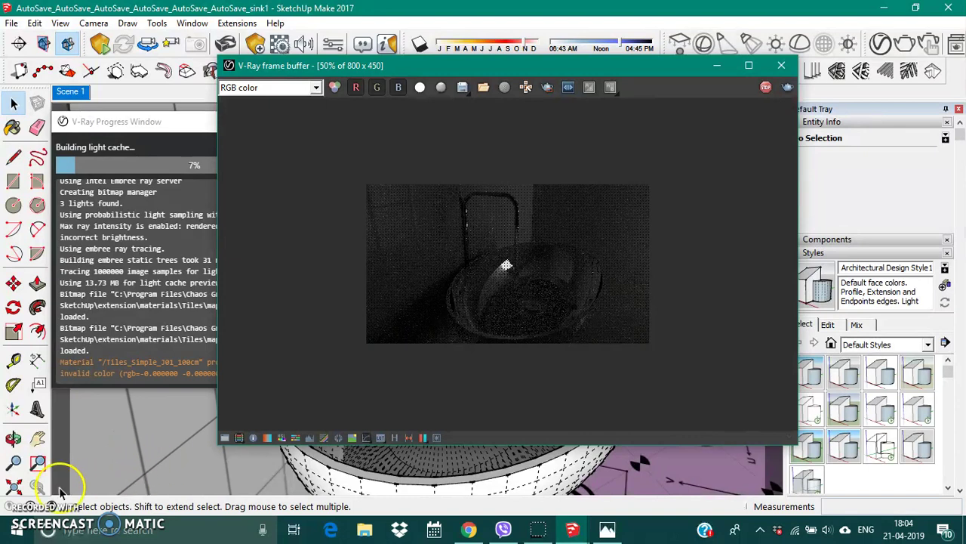